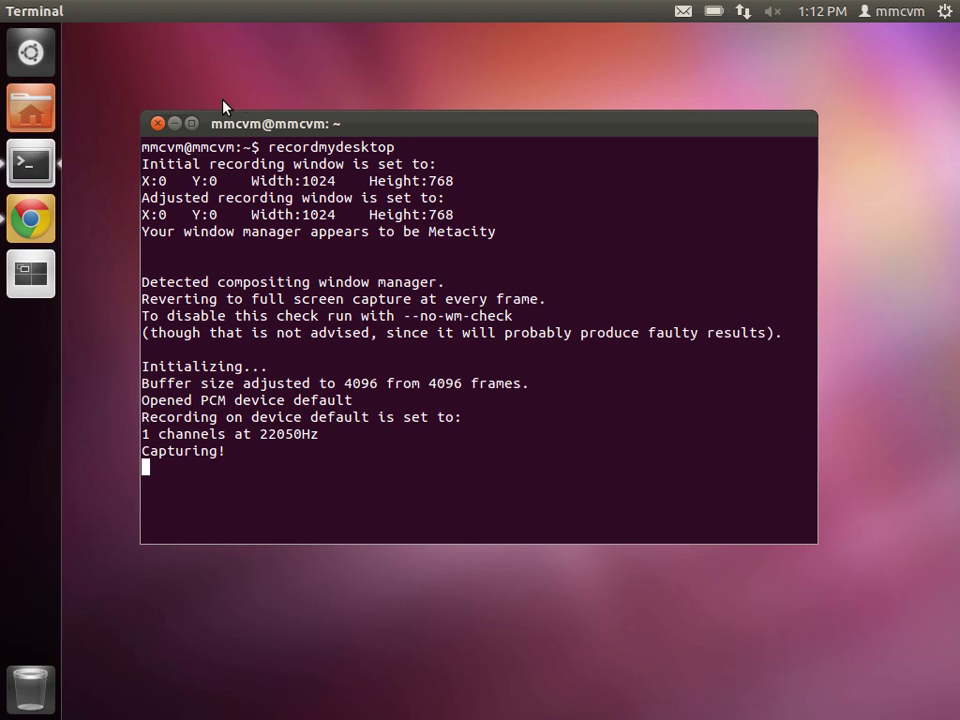
Minimize the terminal, switch to Google Chrome, search for jdk and open the Java SE Downloads page on oracle.com.
{"action": "left_click", "coordinate": [175, 123]}
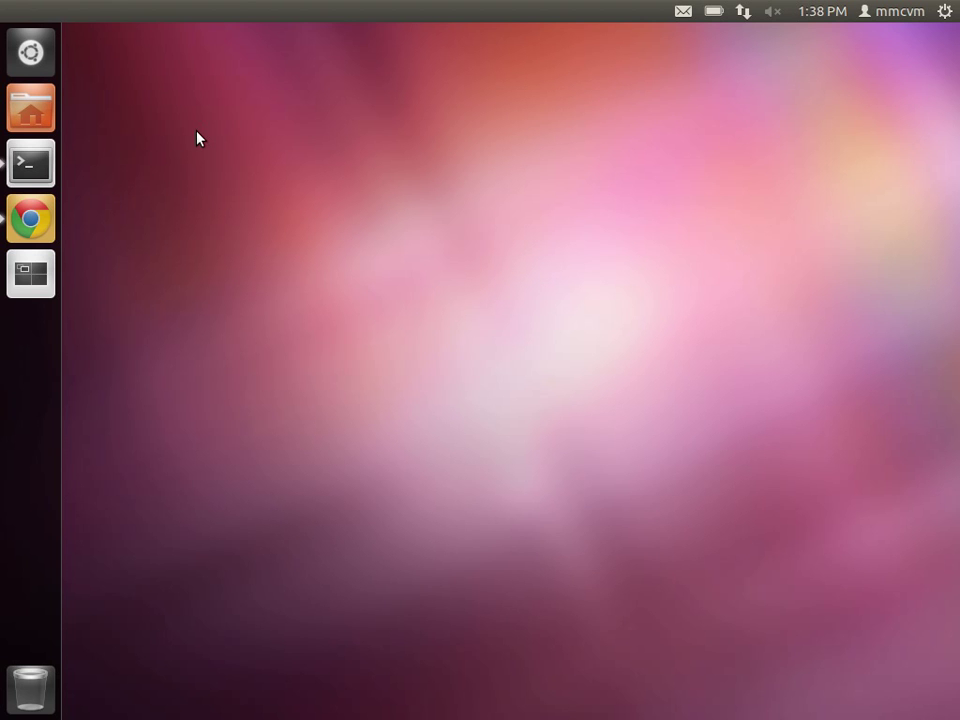
{"action": "left_click", "coordinate": [43, 221]}
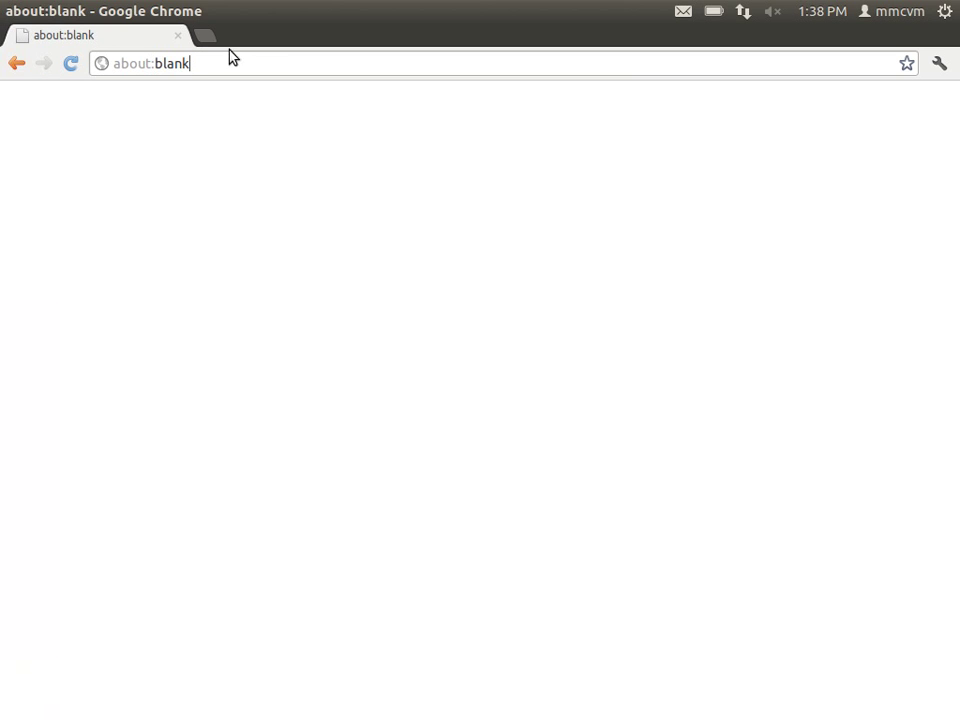
{"action": "left_click", "coordinate": [141, 63]}
{"action": "type", "text": "jdk"}
{"action": "key", "text": "Return"}
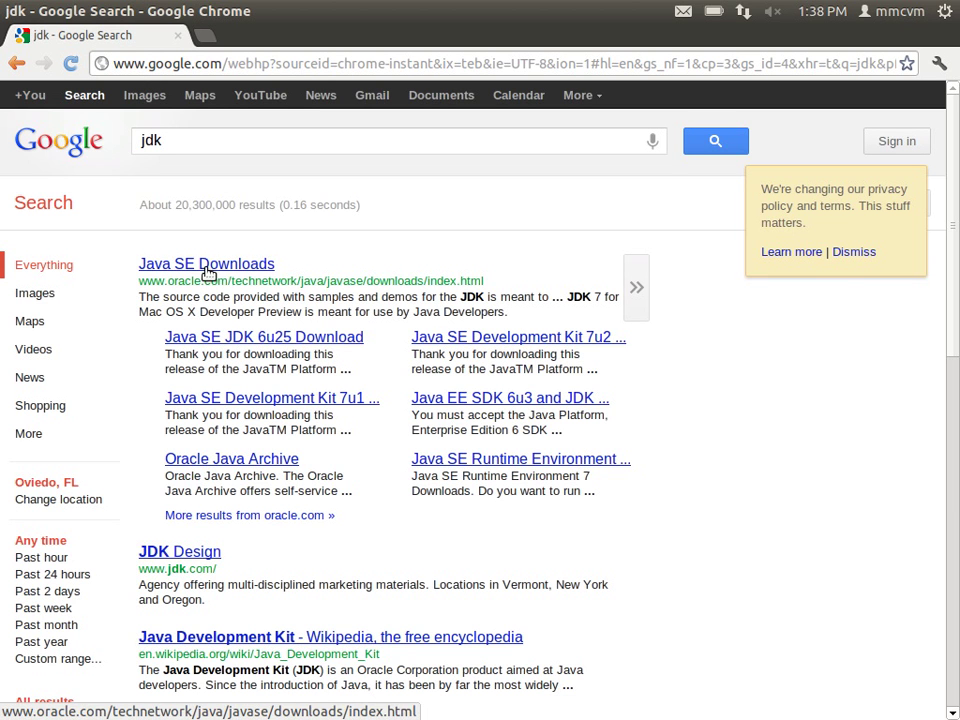
{"action": "left_click", "coordinate": [207, 268]}
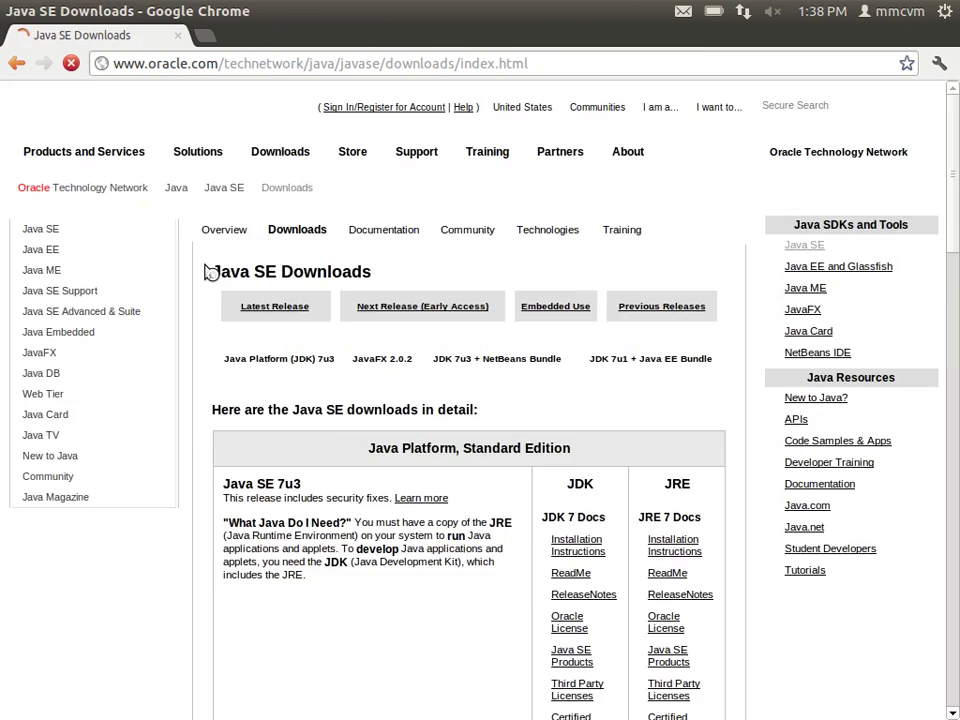
Open the JDK download page for Java SE 6 Update 31.
{"action": "scroll", "coordinate": [193, 332], "scroll_direction": "down", "scroll_amount": 8}
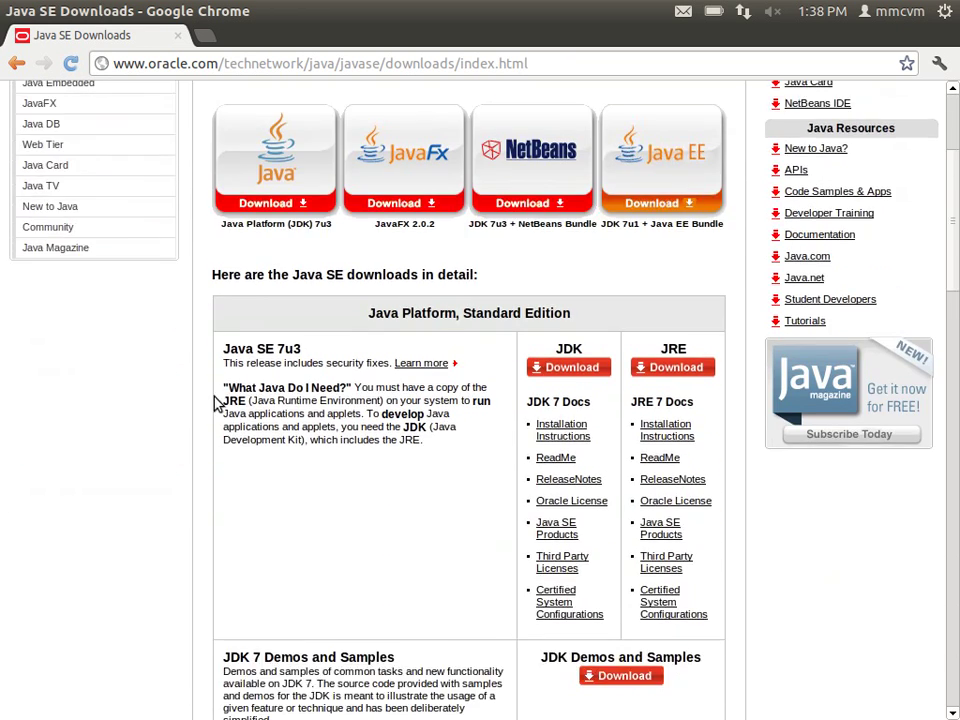
{"action": "scroll", "coordinate": [215, 404], "scroll_direction": "down", "scroll_amount": 4}
{"action": "left_click_drag", "start_coordinate": [218, 414], "coordinate": [364, 419]}
{"action": "left_click", "coordinate": [367, 422]}
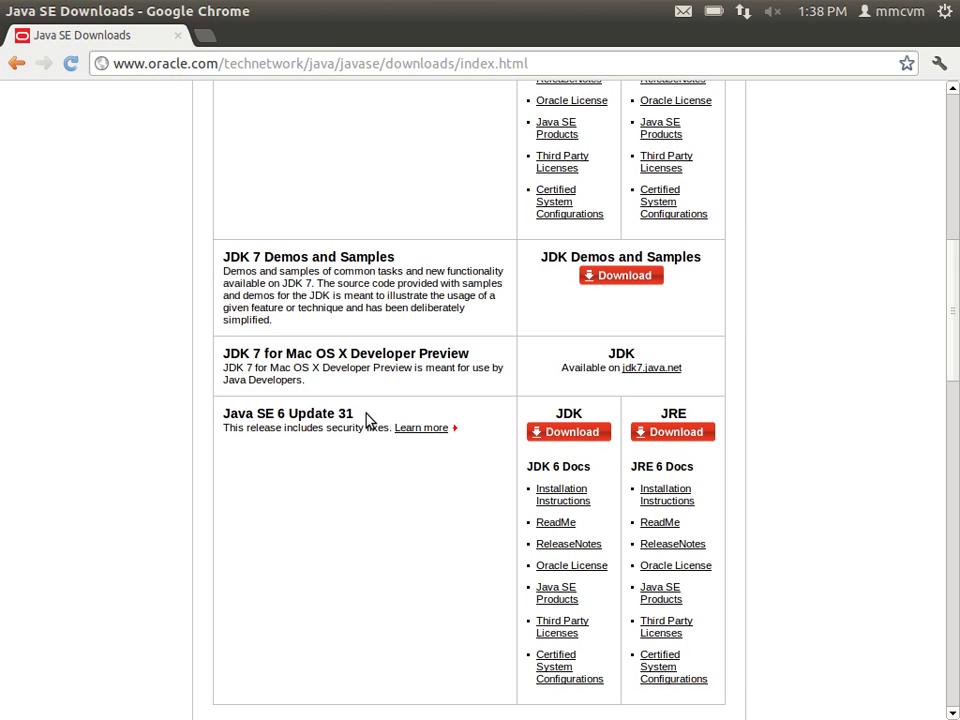
{"action": "left_click", "coordinate": [586, 436]}
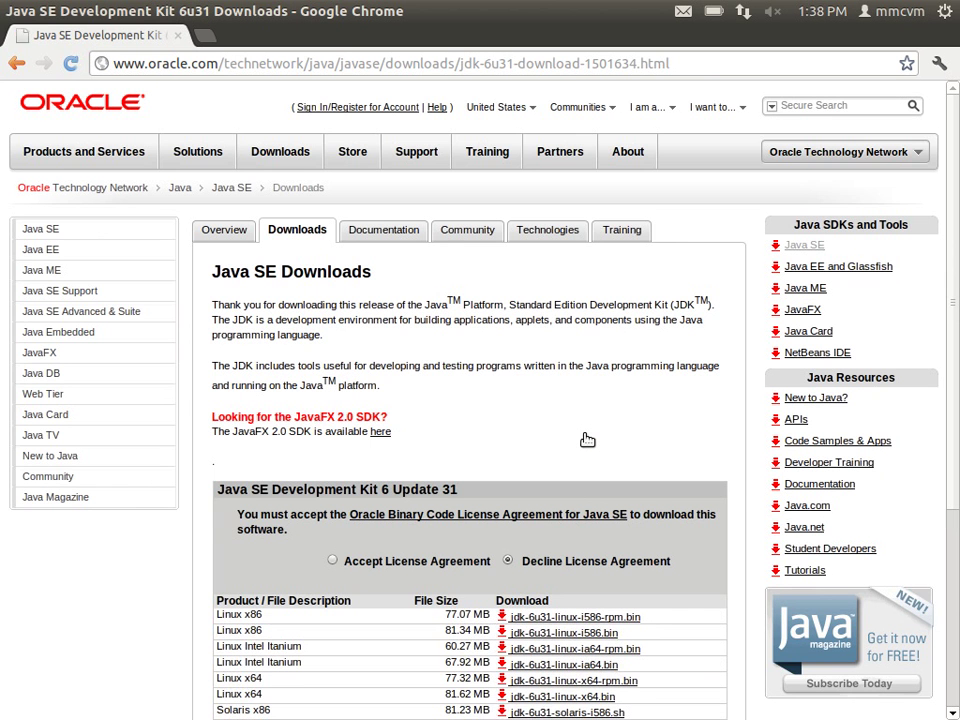
Accept the Oracle license agreement and download the Linux x86 file jdk-6u31-linux-i586.bin.
{"action": "scroll", "coordinate": [378, 383], "scroll_direction": "down", "scroll_amount": 5}
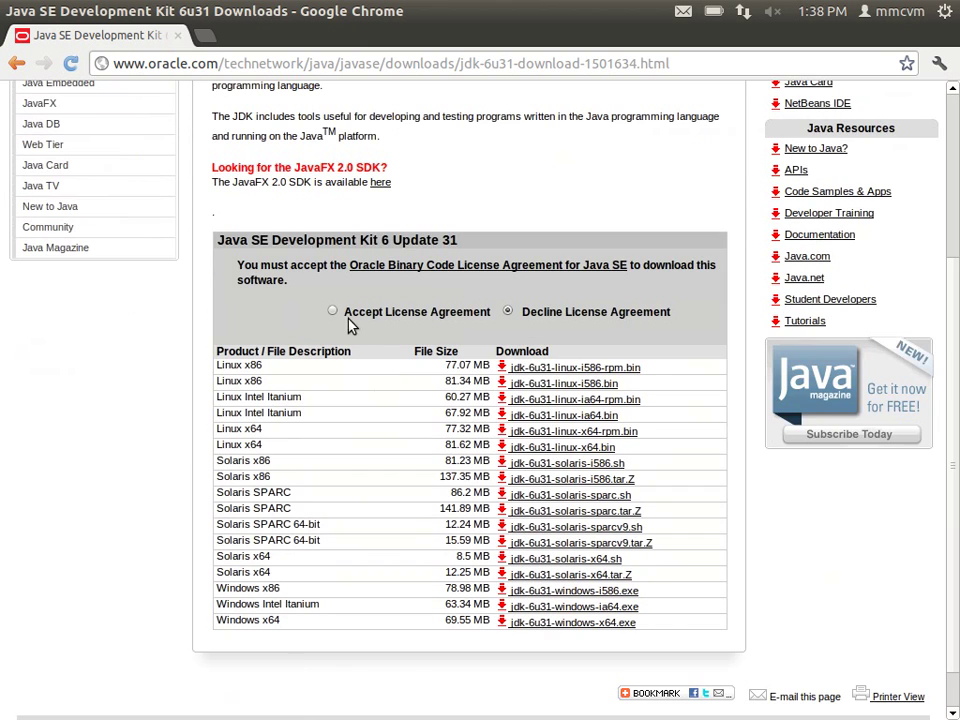
{"action": "left_click", "coordinate": [334, 313]}
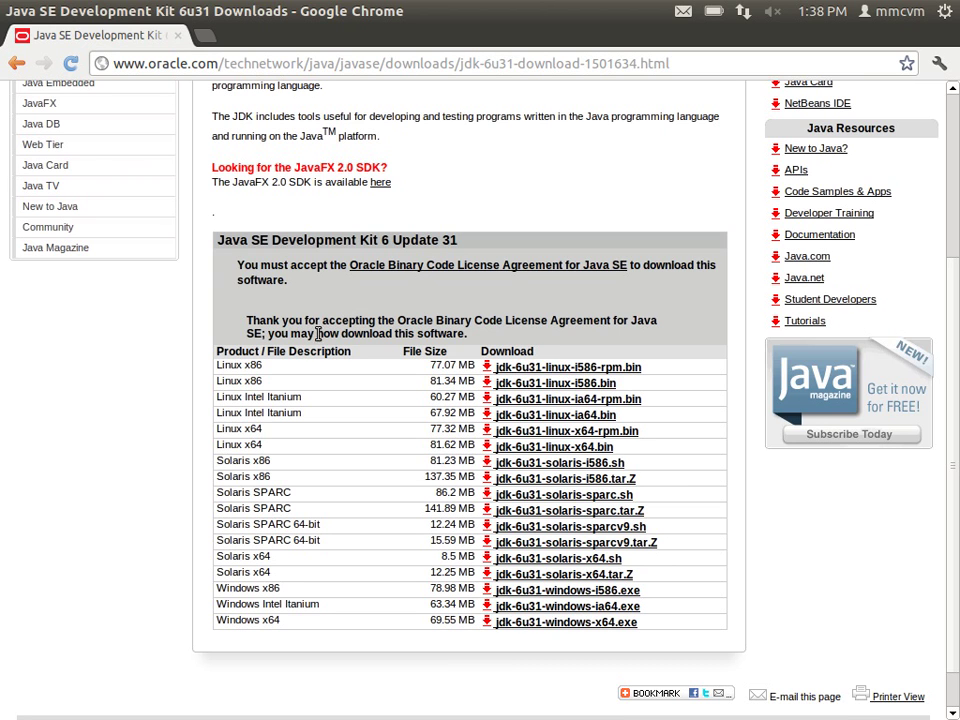
{"action": "left_click_drag", "start_coordinate": [264, 382], "coordinate": [585, 370]}
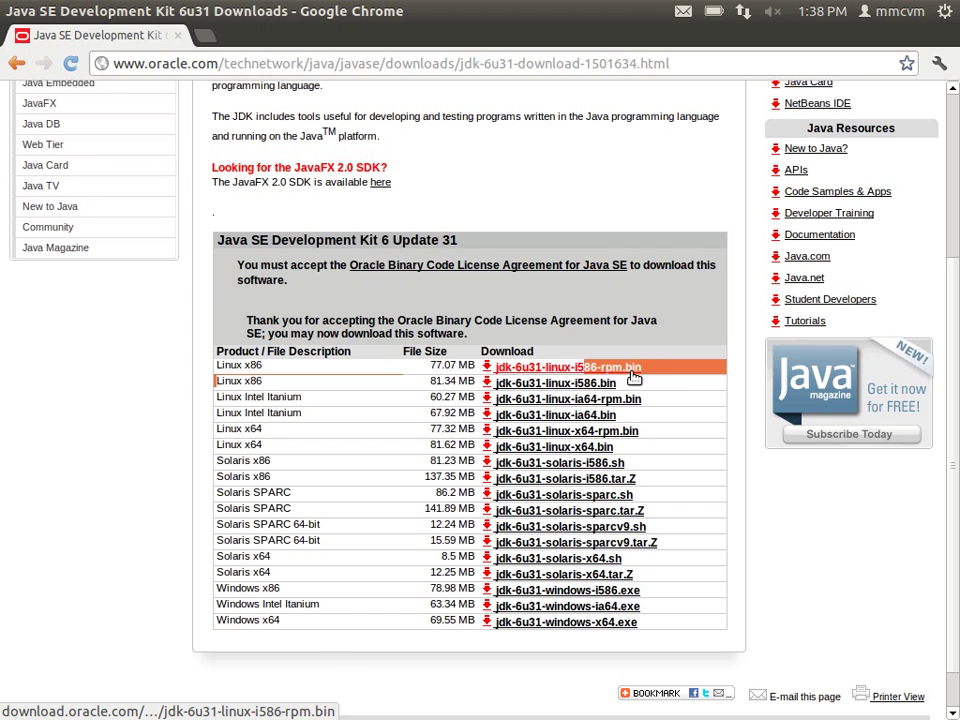
{"action": "left_click", "coordinate": [651, 385]}
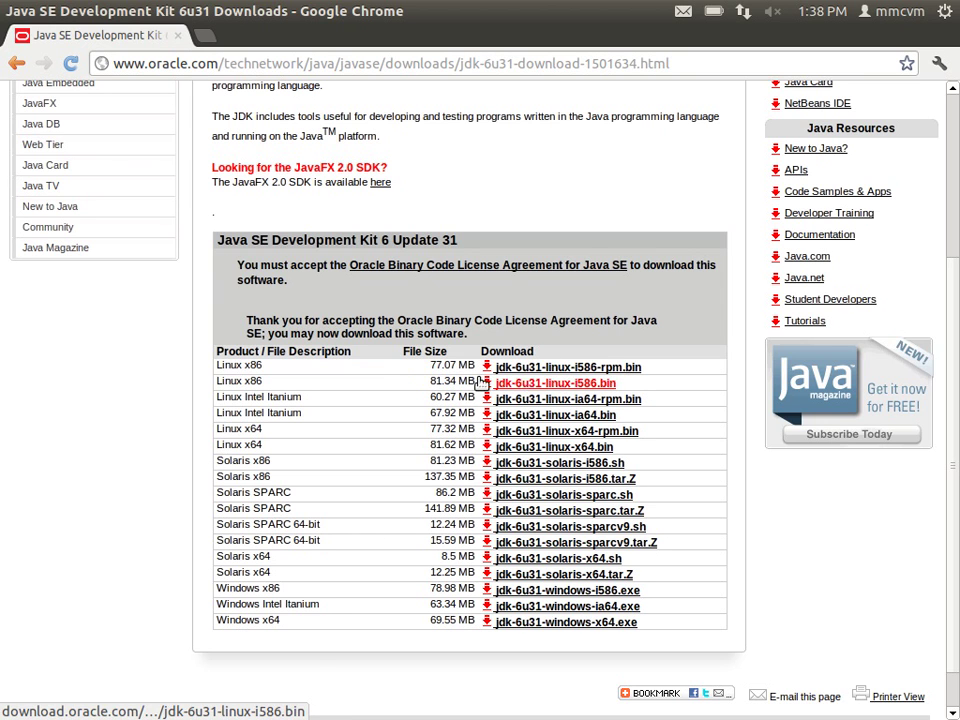
{"action": "left_click_drag", "start_coordinate": [216, 449], "coordinate": [621, 453]}
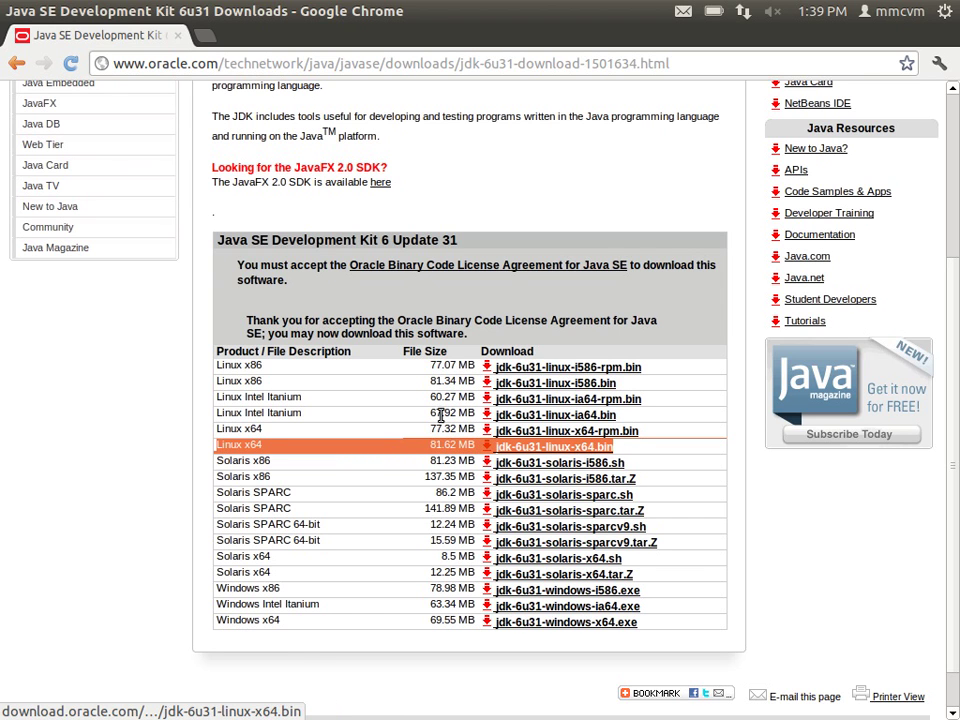
{"action": "left_click", "coordinate": [248, 386]}
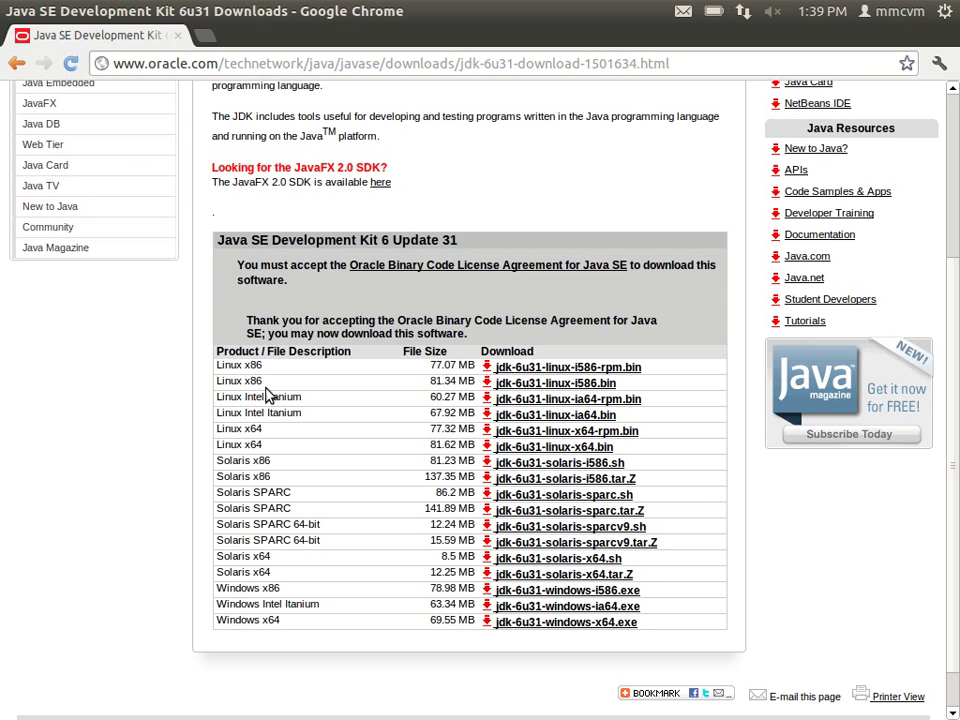
{"action": "left_click", "coordinate": [561, 386]}
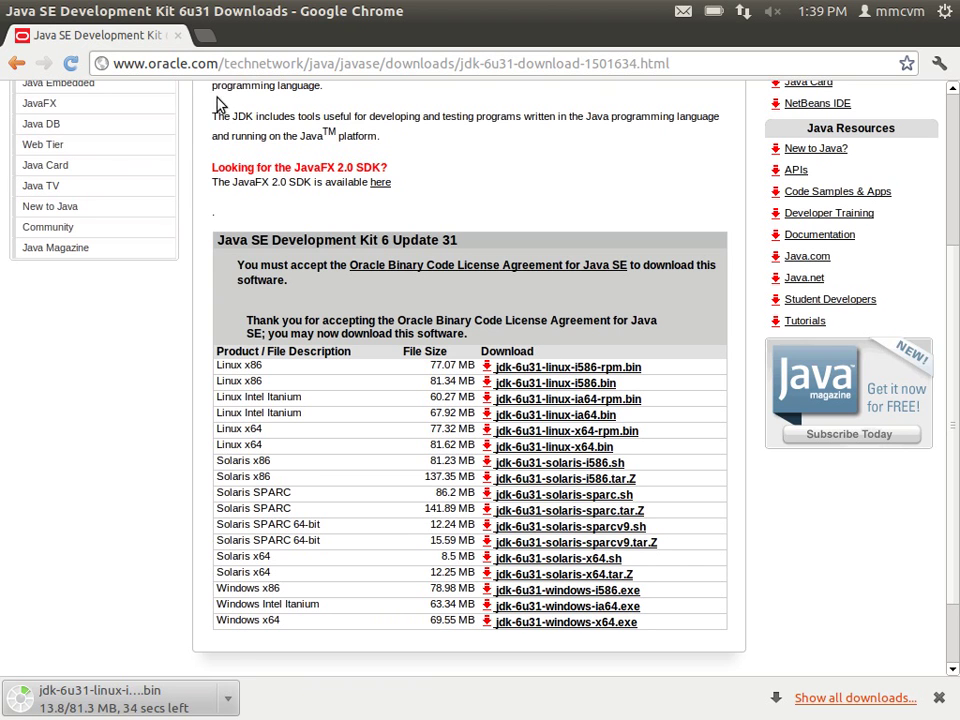
Go to developer.android.com in a new tab and open its SDK download page.
{"action": "left_click", "coordinate": [205, 38]}
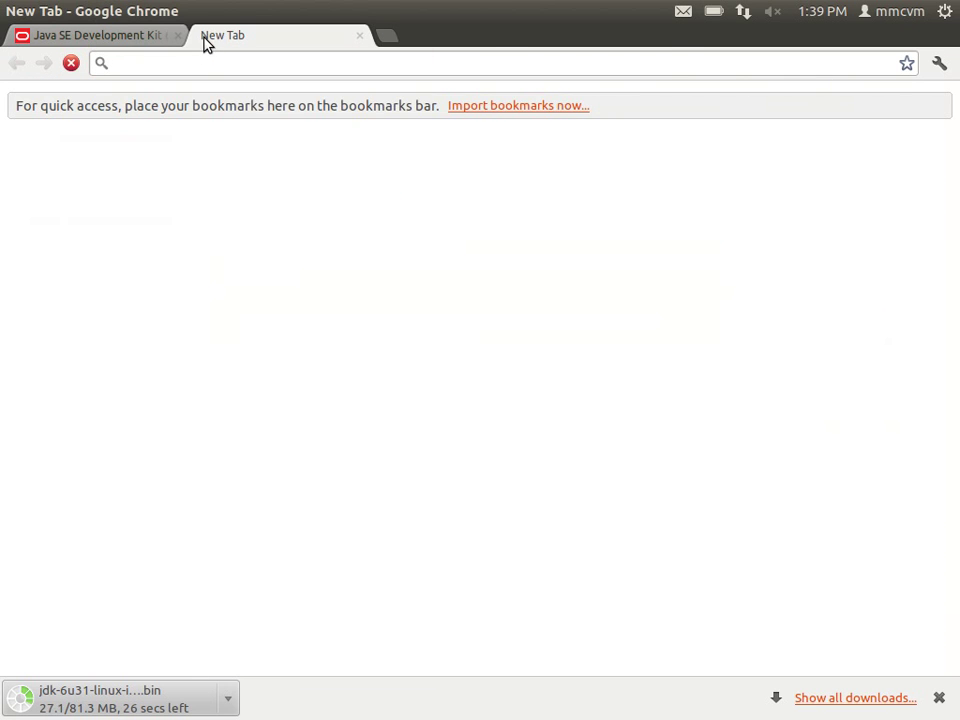
{"action": "type", "text": "dev"}
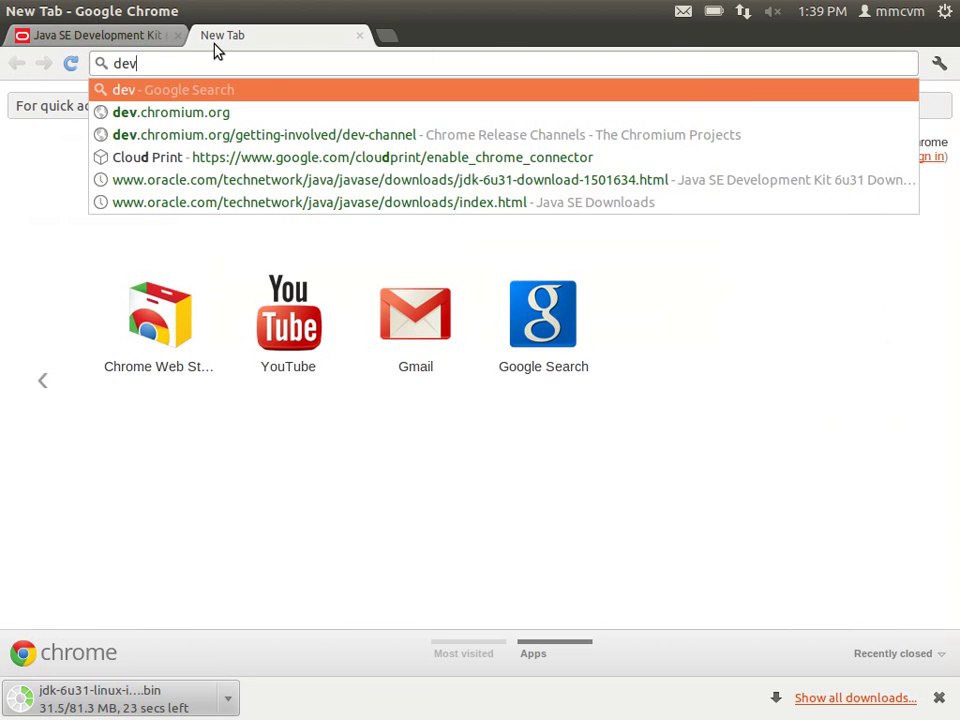
{"action": "type", "text": "eloper.andro"}
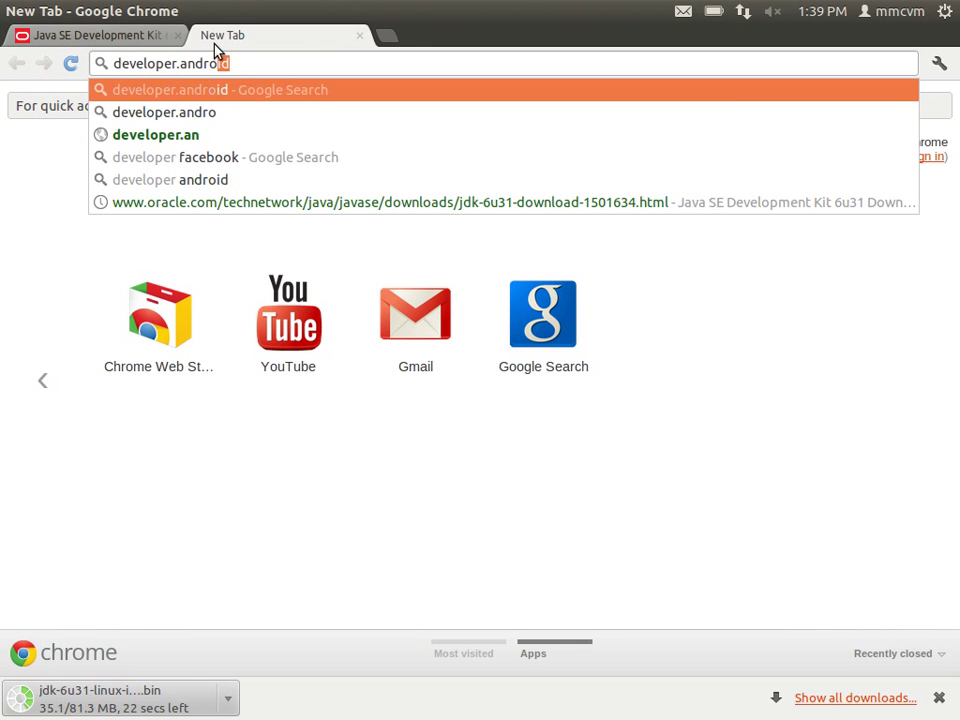
{"action": "type", "text": "id.com"}
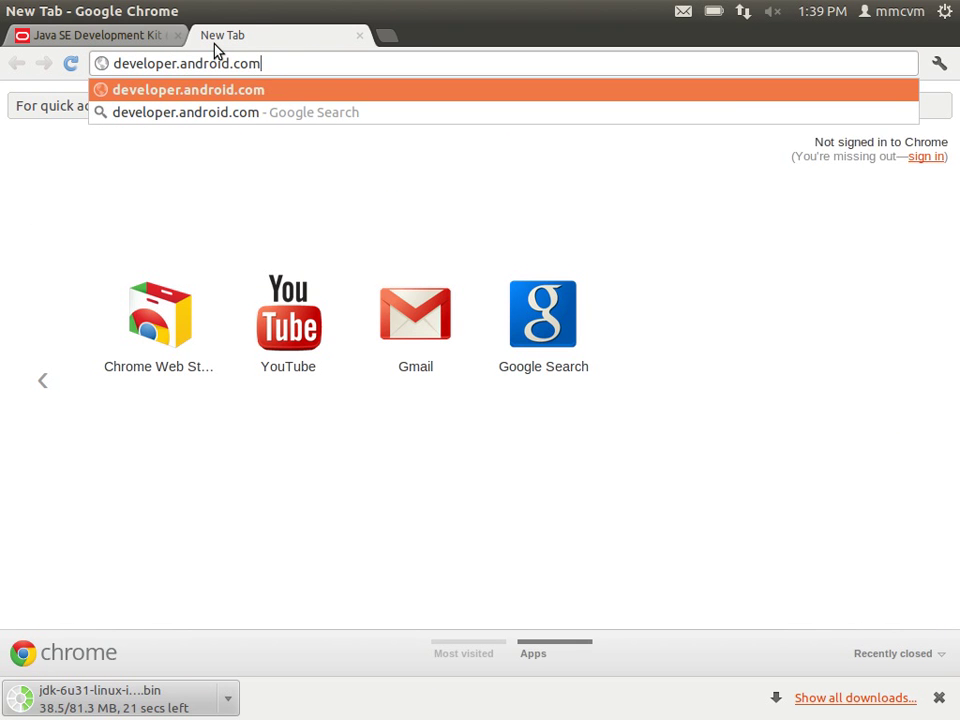
{"action": "key", "text": "Return"}
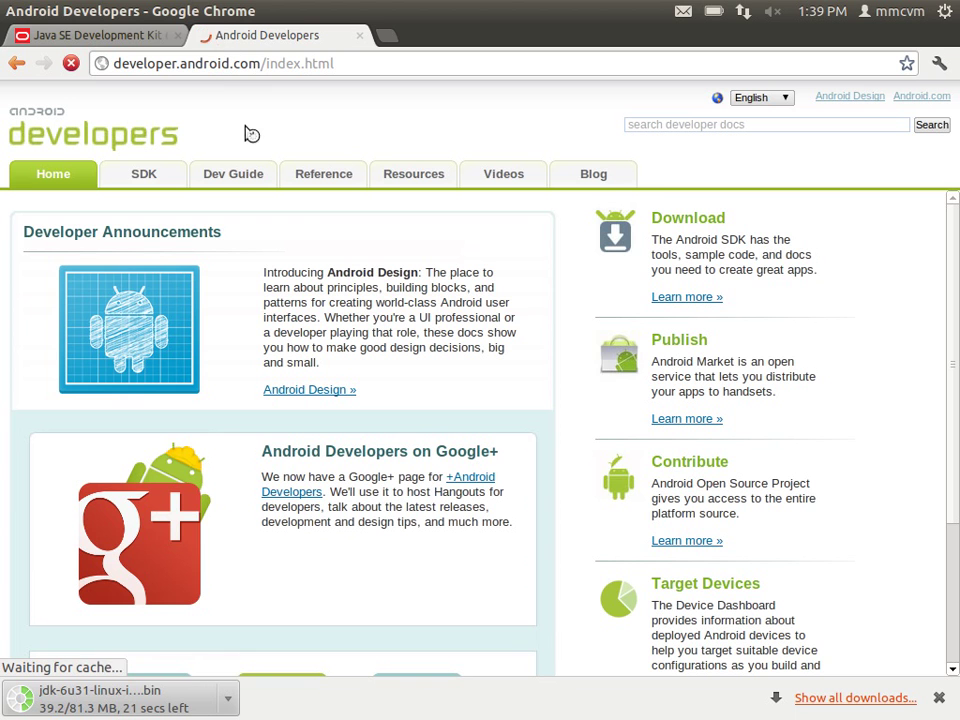
{"action": "left_click", "coordinate": [136, 180]}
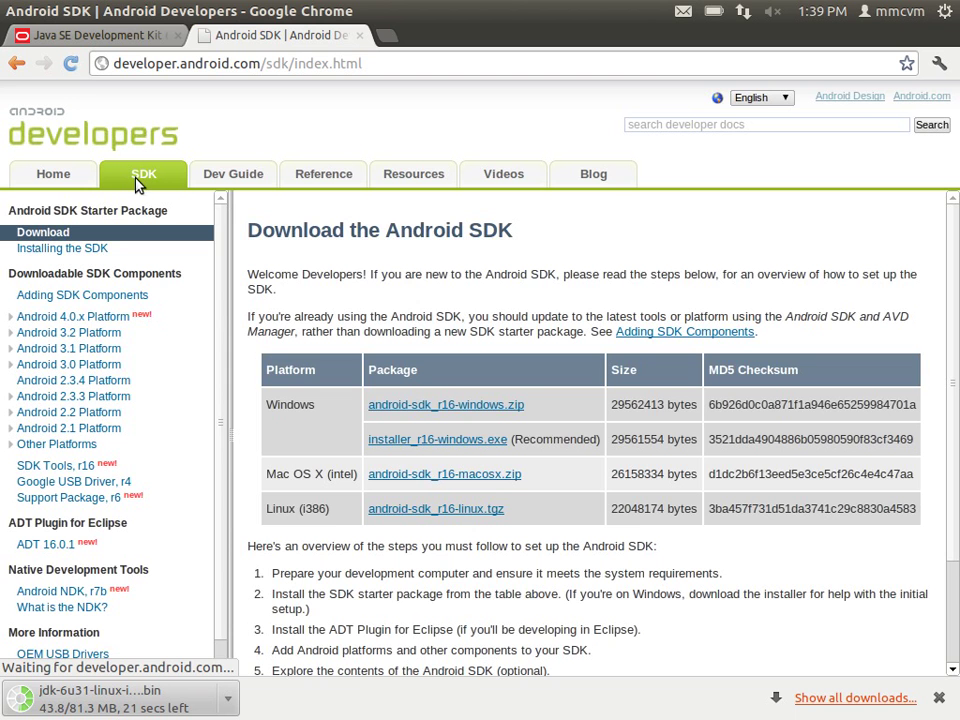
Download the Linux (i386) Android SDK package android-sdk_r16-linux.tgz.
{"action": "left_click_drag", "start_coordinate": [281, 515], "coordinate": [546, 510]}
{"action": "left_click", "coordinate": [546, 510]}
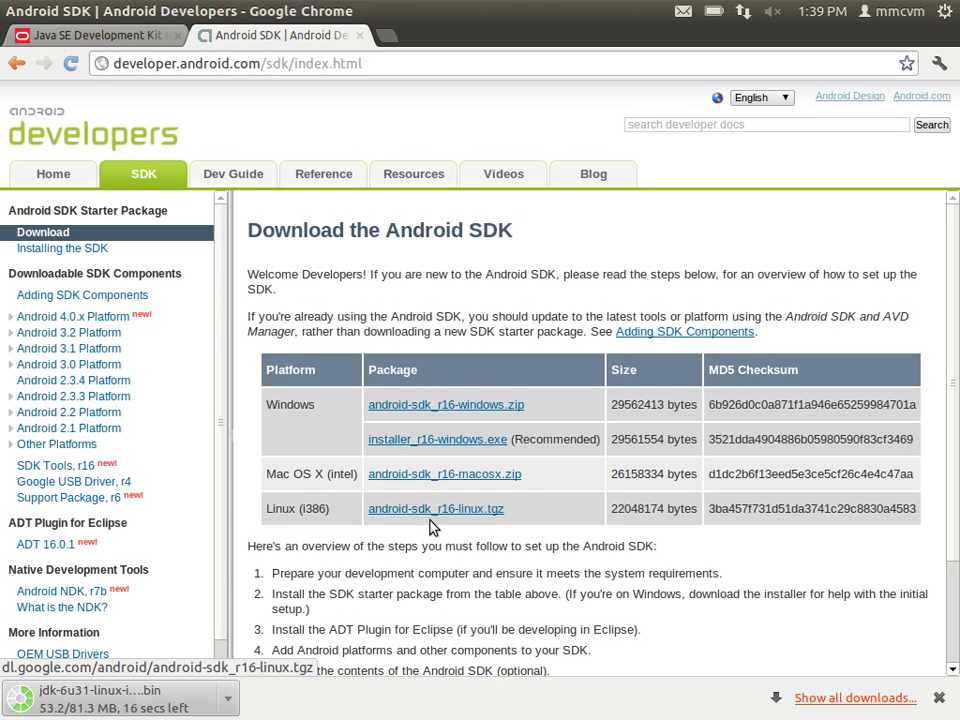
{"action": "left_click_drag", "start_coordinate": [326, 515], "coordinate": [302, 512]}
{"action": "left_click", "coordinate": [304, 514]}
{"action": "left_click", "coordinate": [434, 515]}
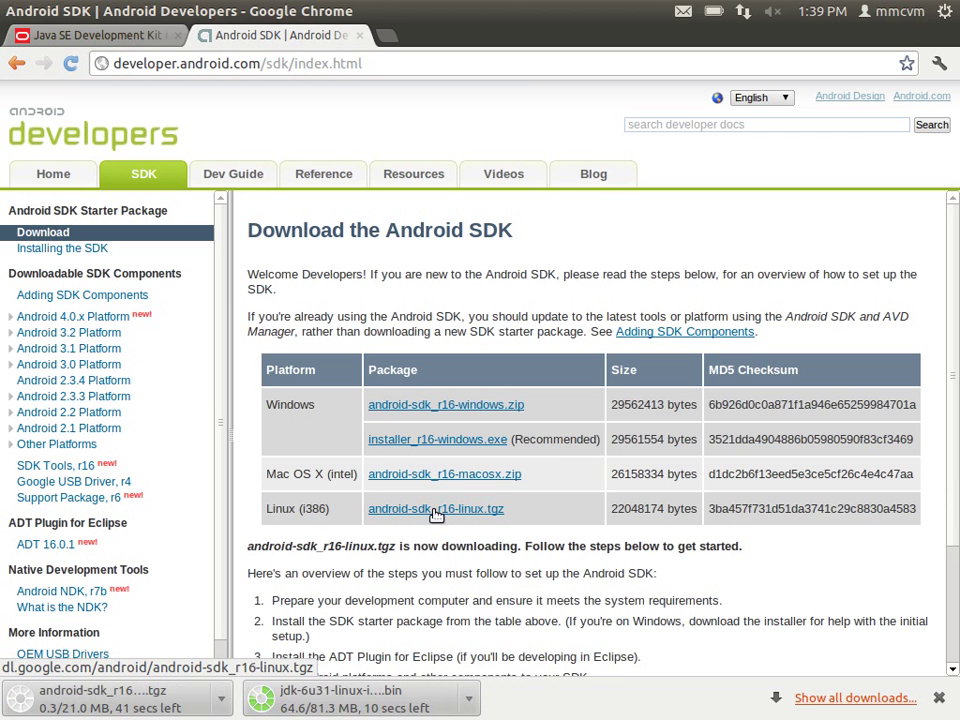
Search for eclipse in a new tab and open the Eclipse Foundation website.
{"action": "left_click", "coordinate": [388, 38]}
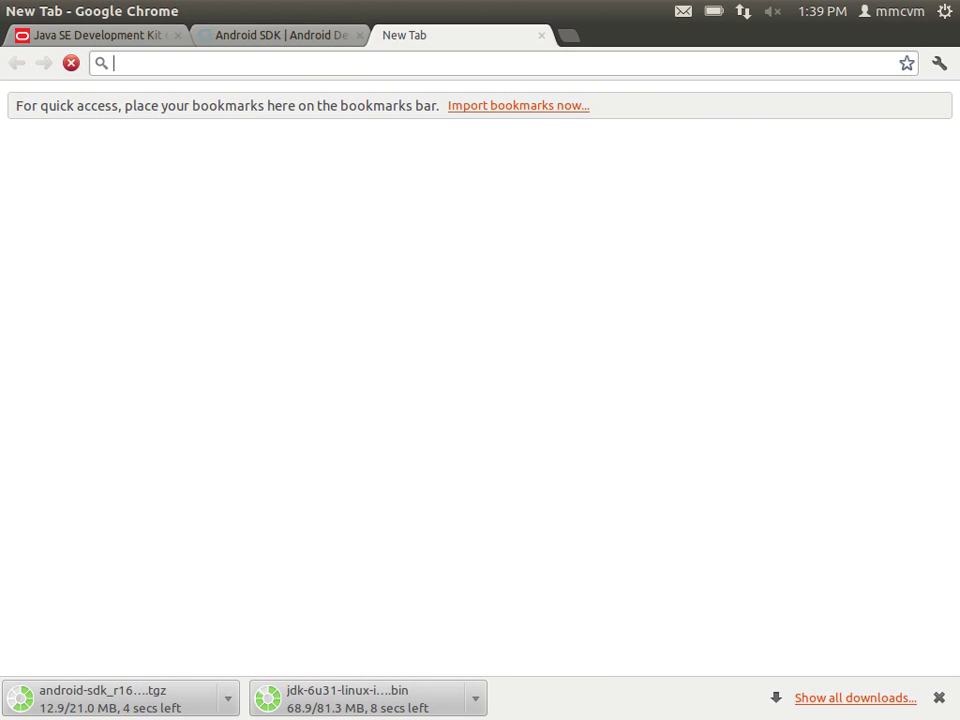
{"action": "type", "text": "eclipse"}
{"action": "key", "text": "Return"}
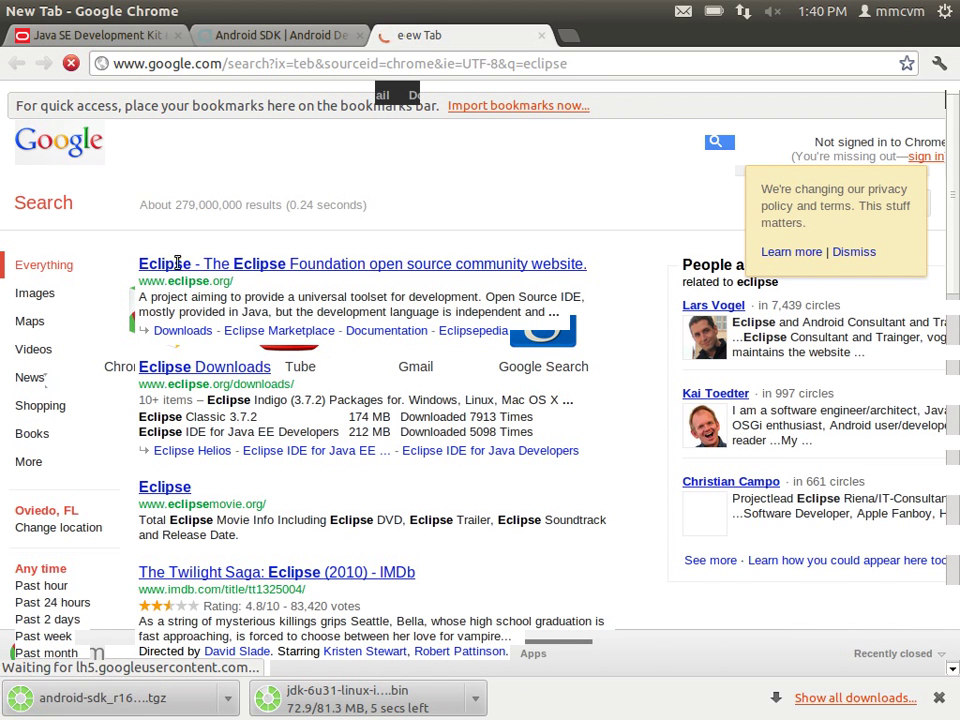
{"action": "left_click", "coordinate": [168, 265]}
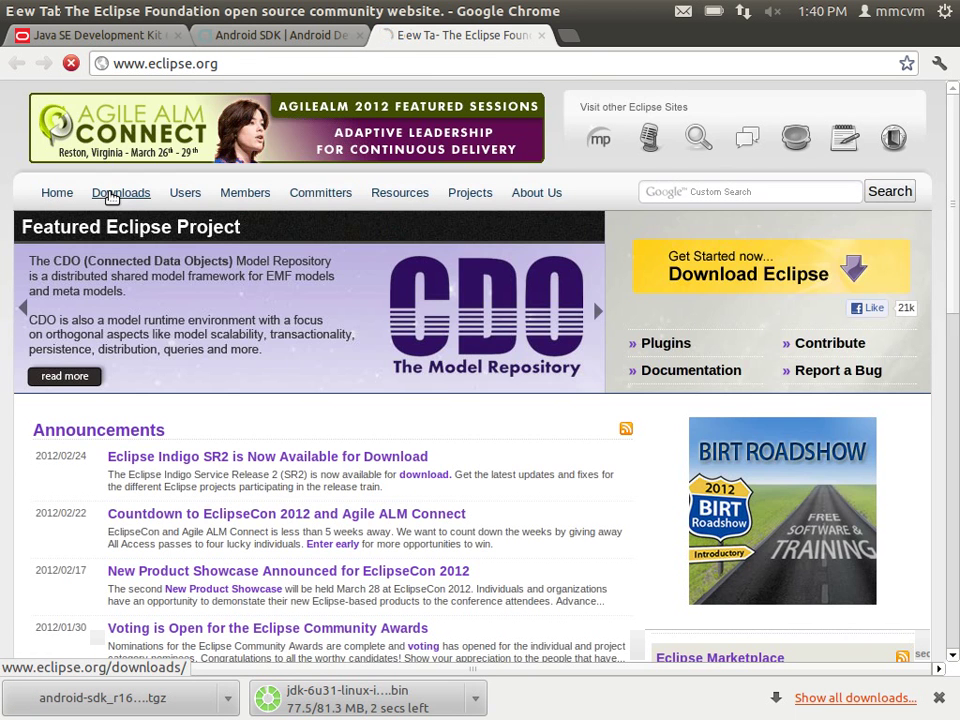
Download Eclipse Classic 3.7.2 for Linux 32 Bit from the ibiblio (http) mirror.
{"action": "left_click", "coordinate": [112, 195]}
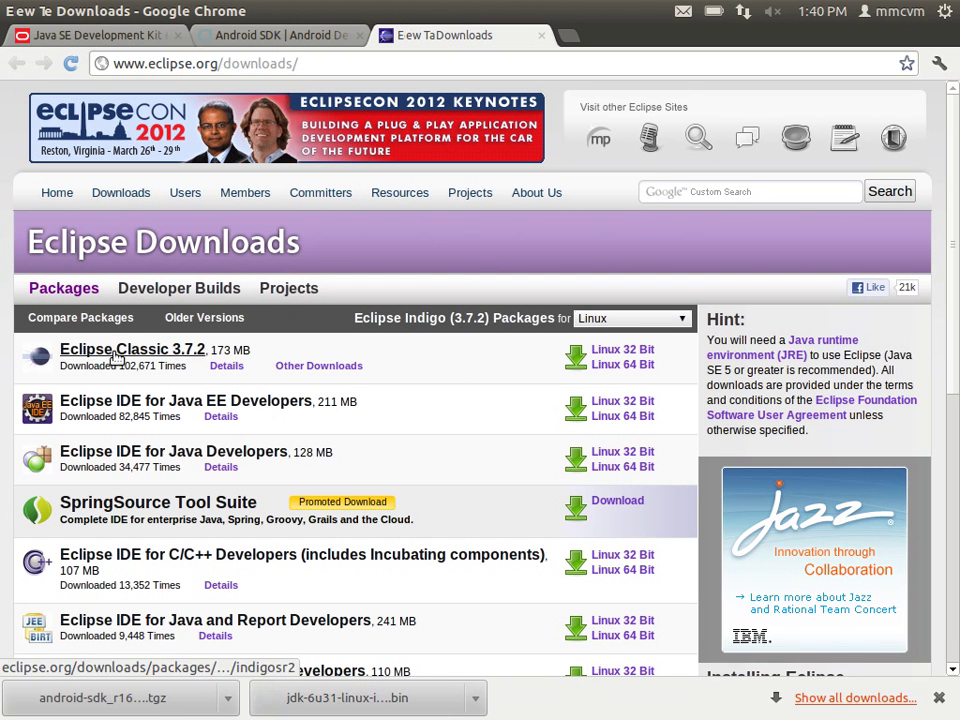
{"action": "left_click", "coordinate": [610, 352]}
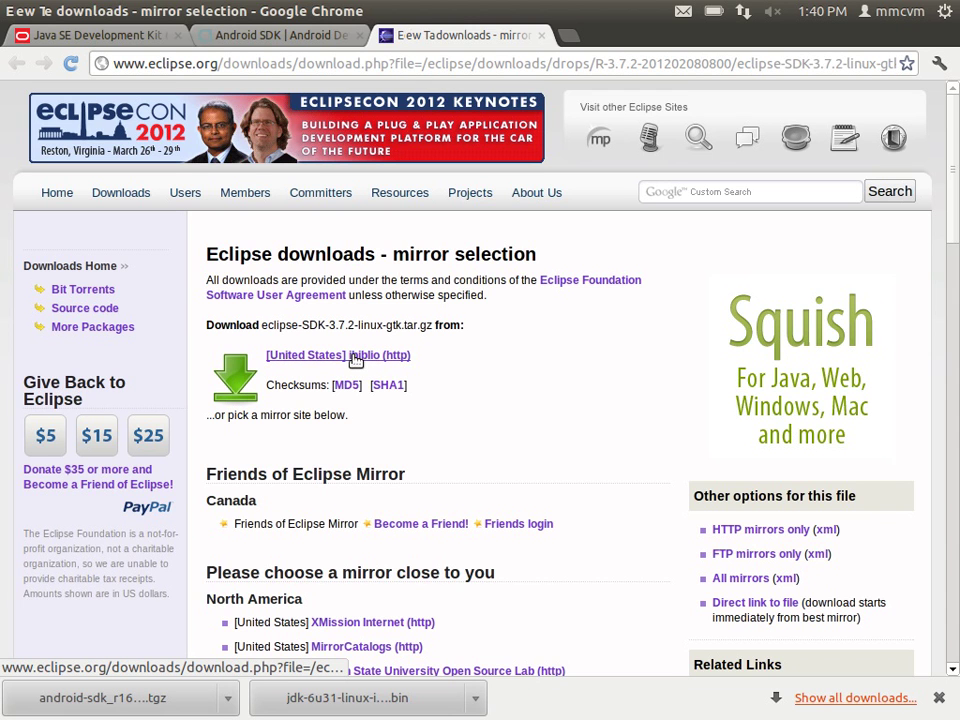
{"action": "left_click", "coordinate": [356, 358]}
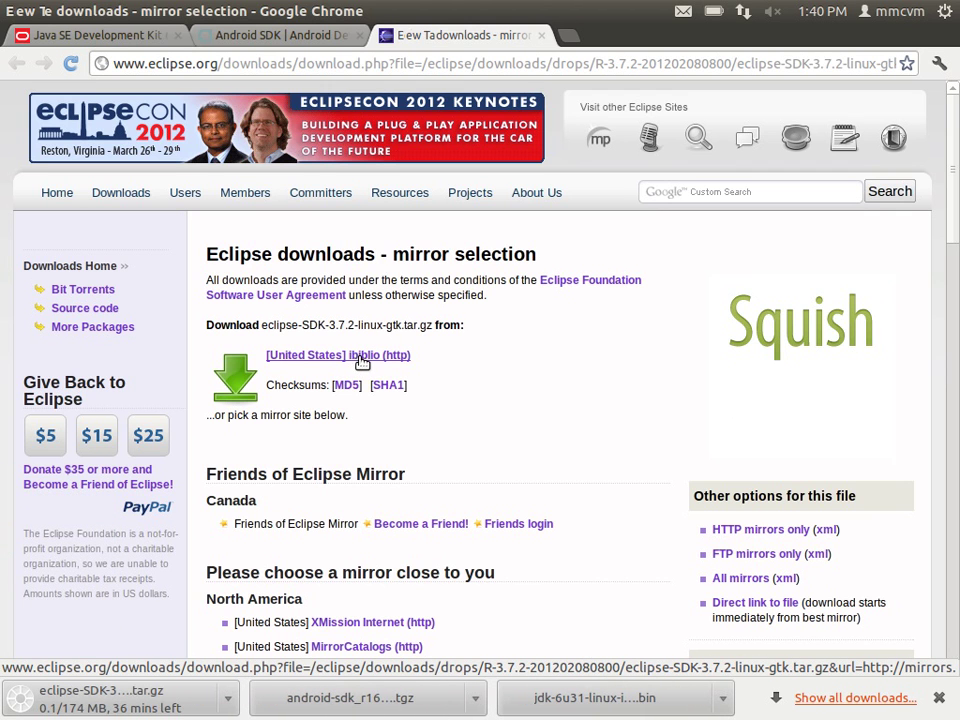
Show the full list of downloads and close the JDK, Android SDK and Eclipse tabs.
{"action": "left_click", "coordinate": [786, 697]}
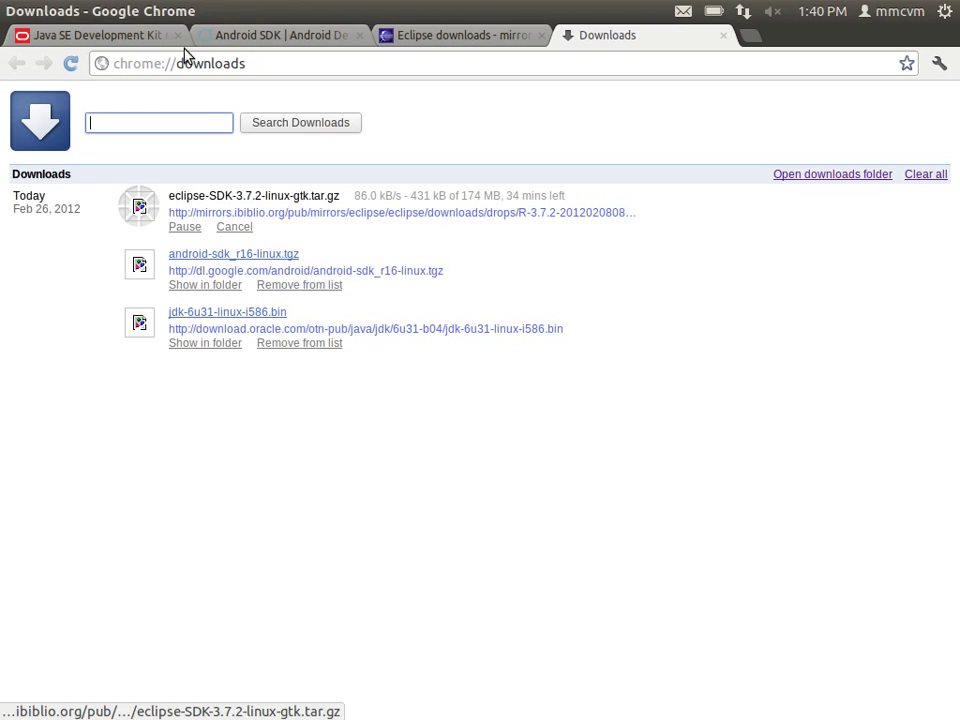
{"action": "middle_click", "coordinate": [128, 38]}
{"action": "middle_click", "coordinate": [128, 38]}
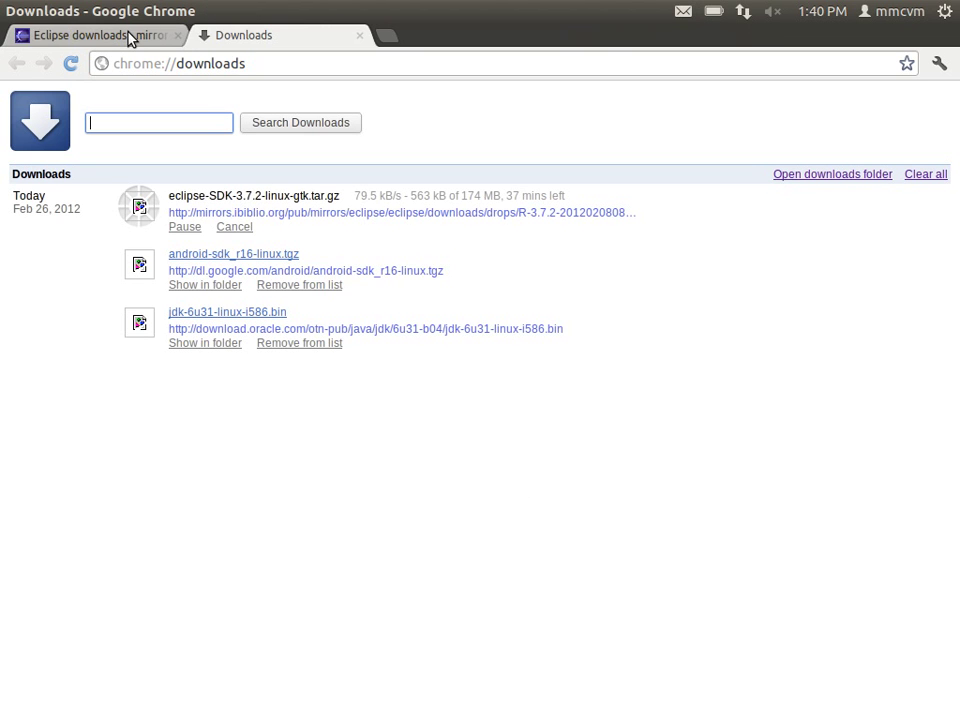
{"action": "middle_click", "coordinate": [128, 38]}
Restore the browser window from full size and move it aside to uncover the desktop and launcher.
{"action": "left_click", "coordinate": [270, 13]}
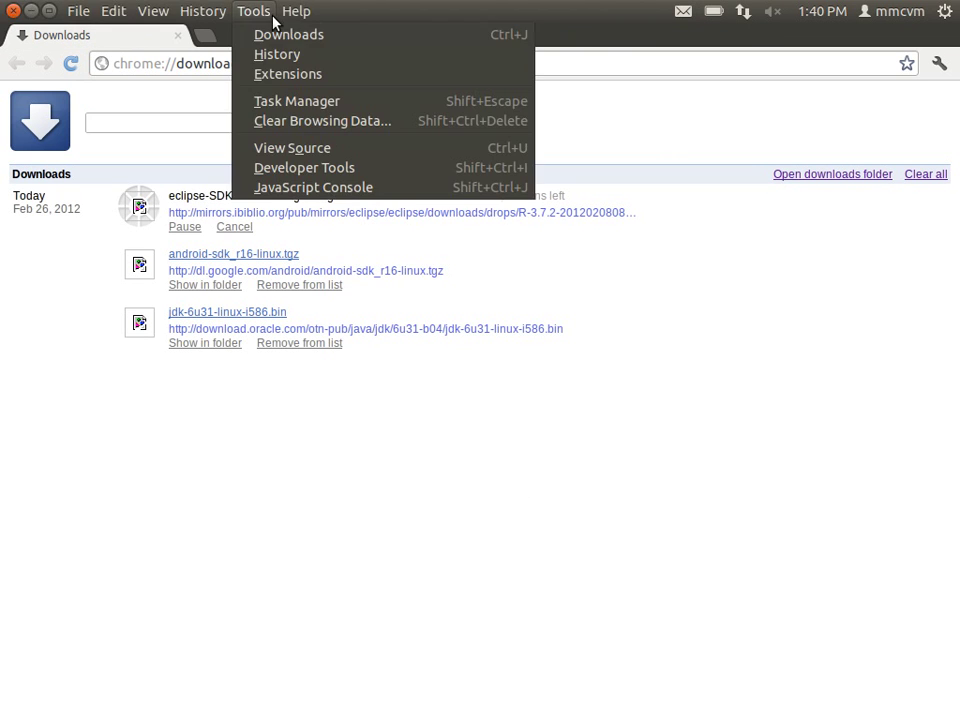
{"action": "left_click", "coordinate": [388, 15]}
{"action": "left_click_drag", "start_coordinate": [384, 21], "coordinate": [680, 240]}
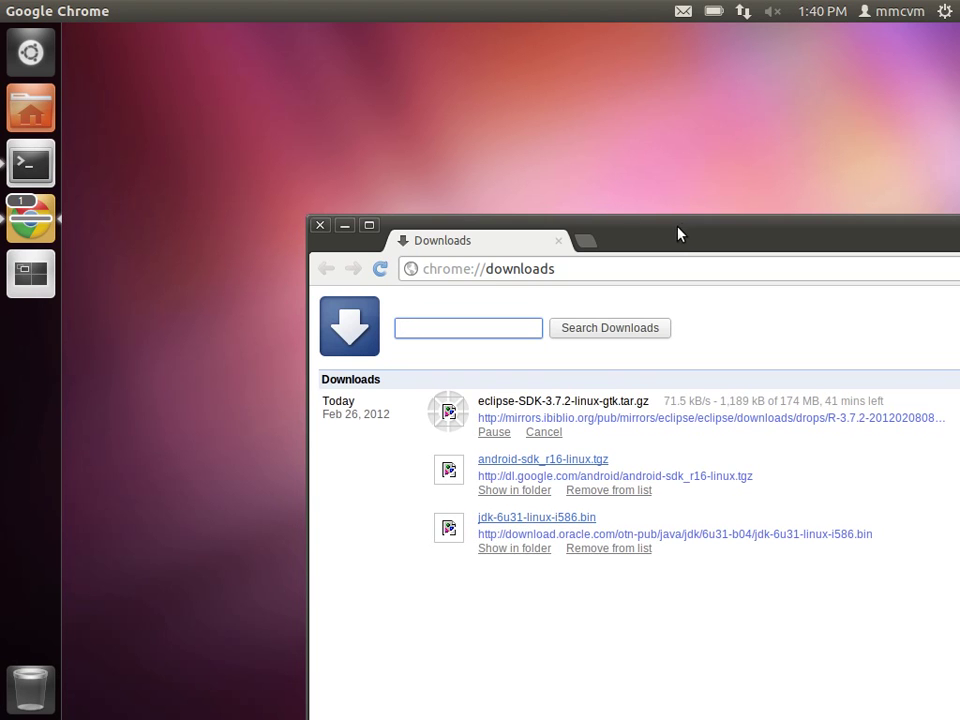
Open a new Terminal window, change to the ~/Downloads directory and list its files.
{"action": "right_click", "coordinate": [40, 165]}
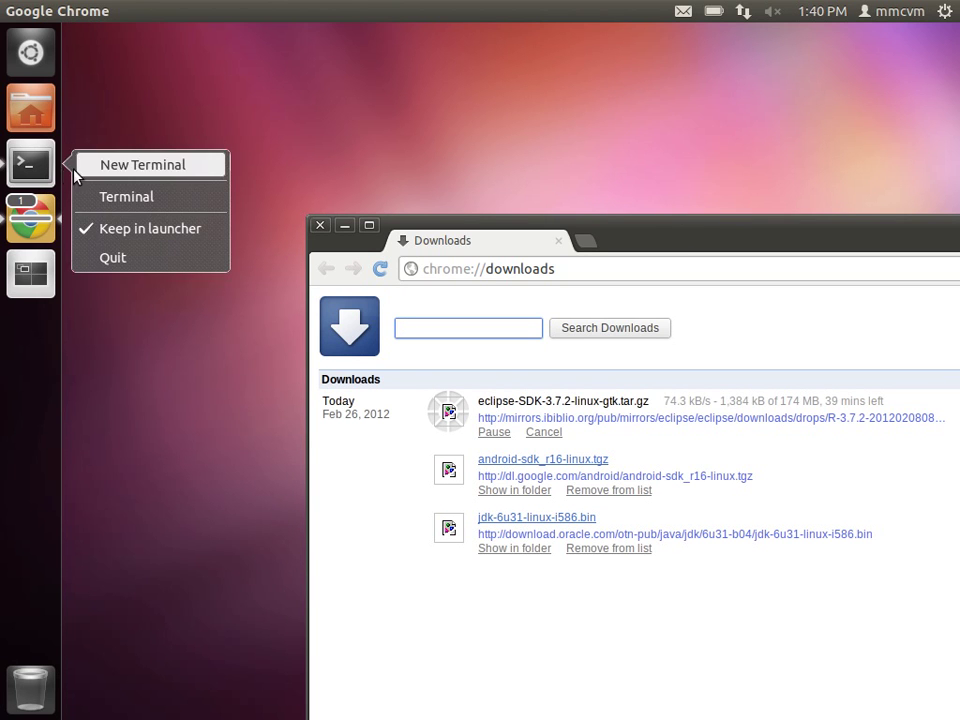
{"action": "left_click", "coordinate": [78, 170]}
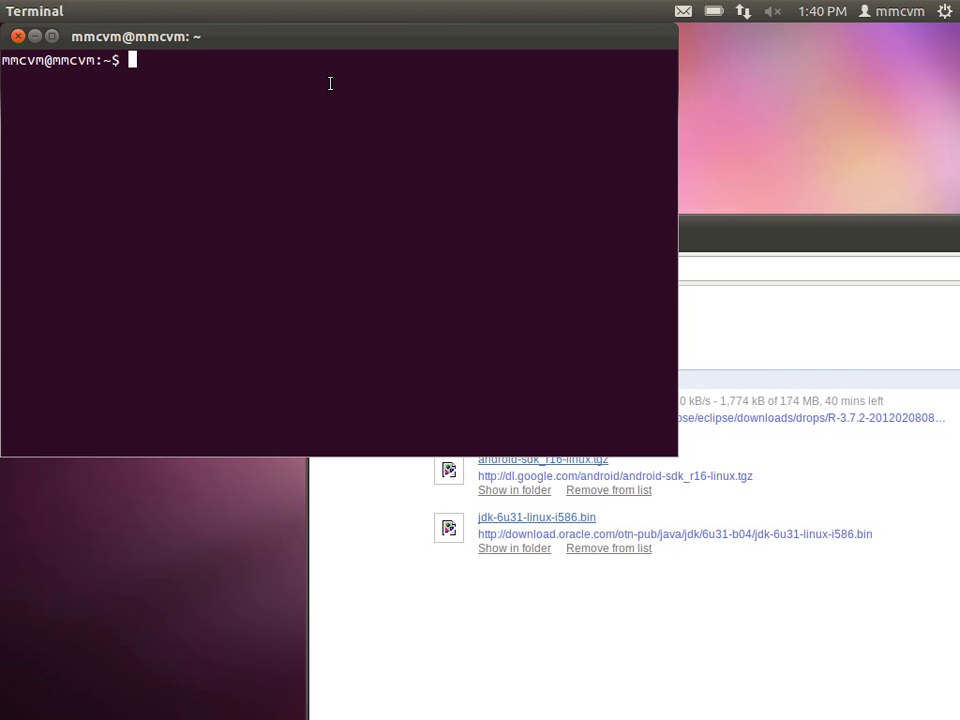
{"action": "type", "text": "cd ~/Downloads"}
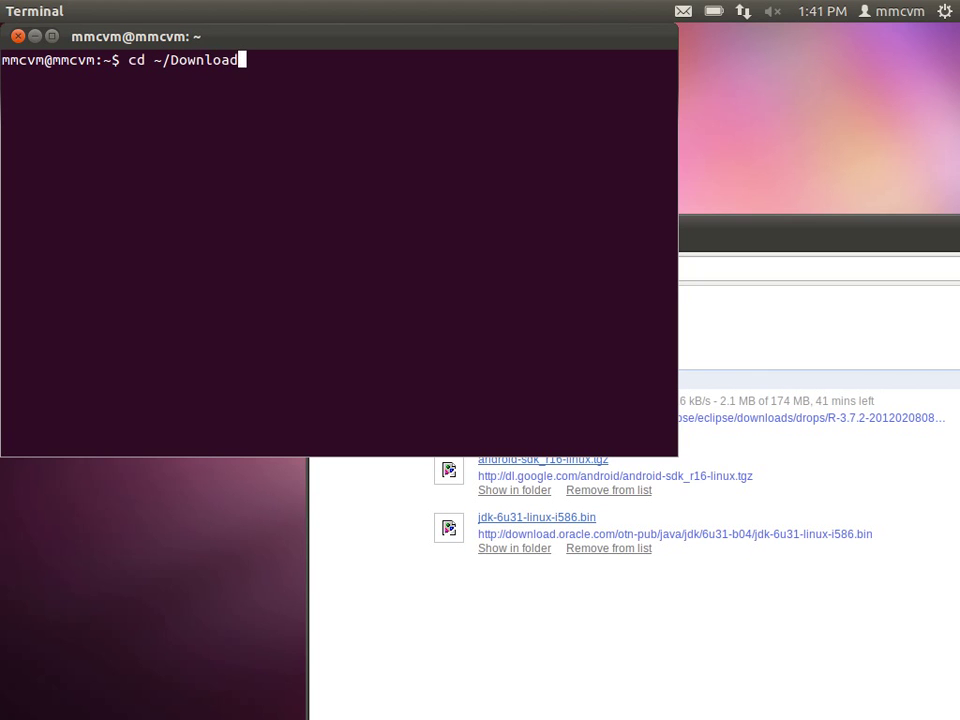
{"action": "key", "text": "Return"}
{"action": "type", "text": "ls"}
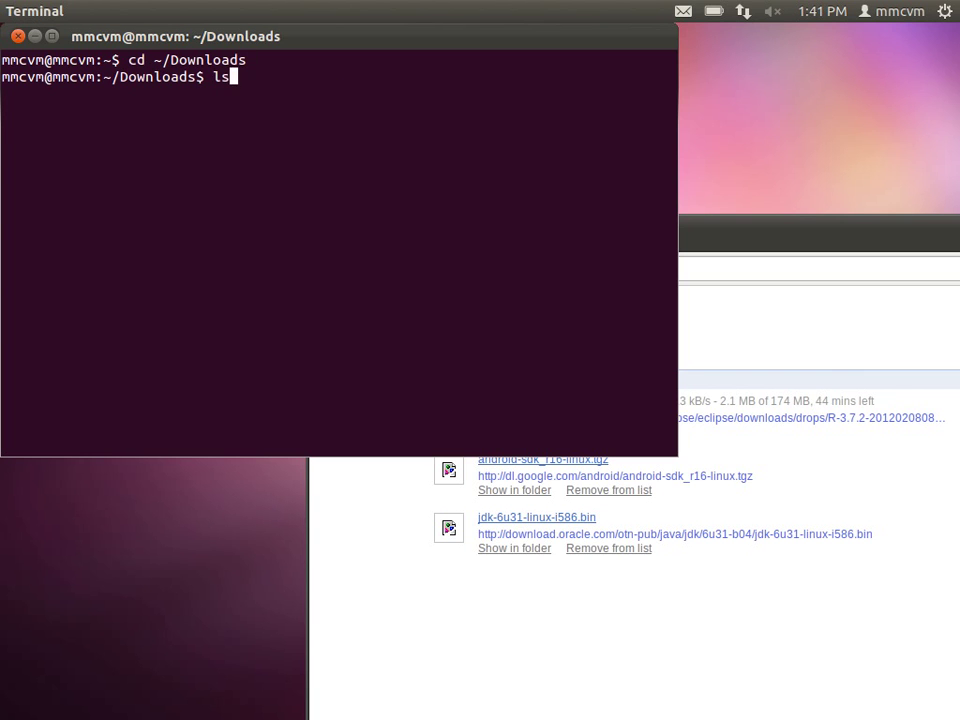
{"action": "key", "text": "Return"}
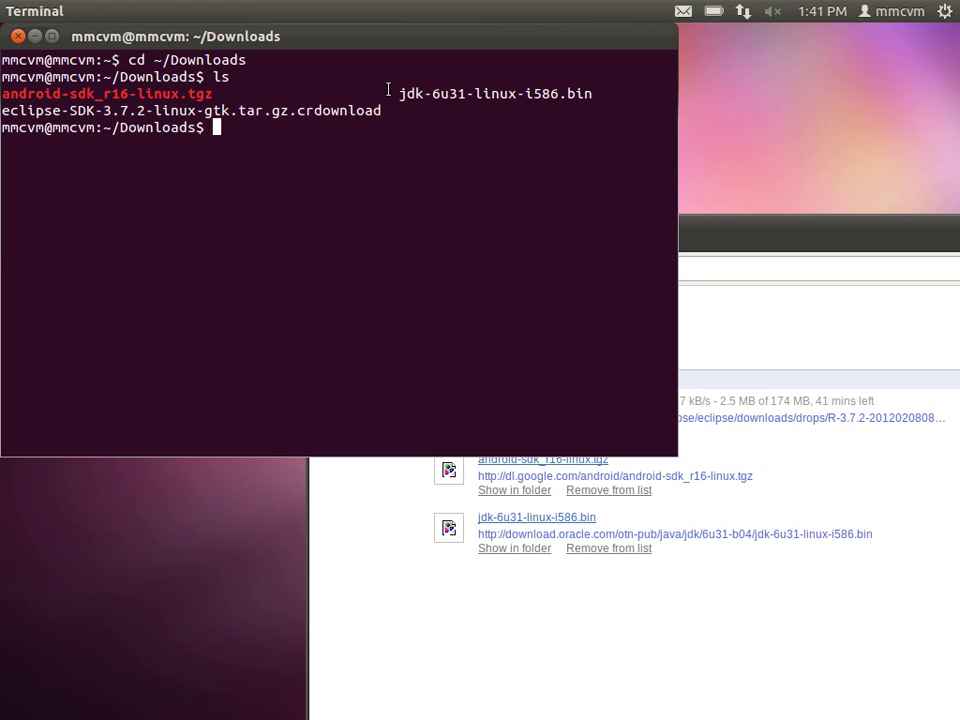
Make jdk-6u31-linux-i586.bin executable for all users with chmod a+x.
{"action": "left_click_drag", "start_coordinate": [397, 93], "coordinate": [594, 93]}
{"action": "left_click", "coordinate": [621, 92]}
{"action": "type", "text": "chmod a+x"}
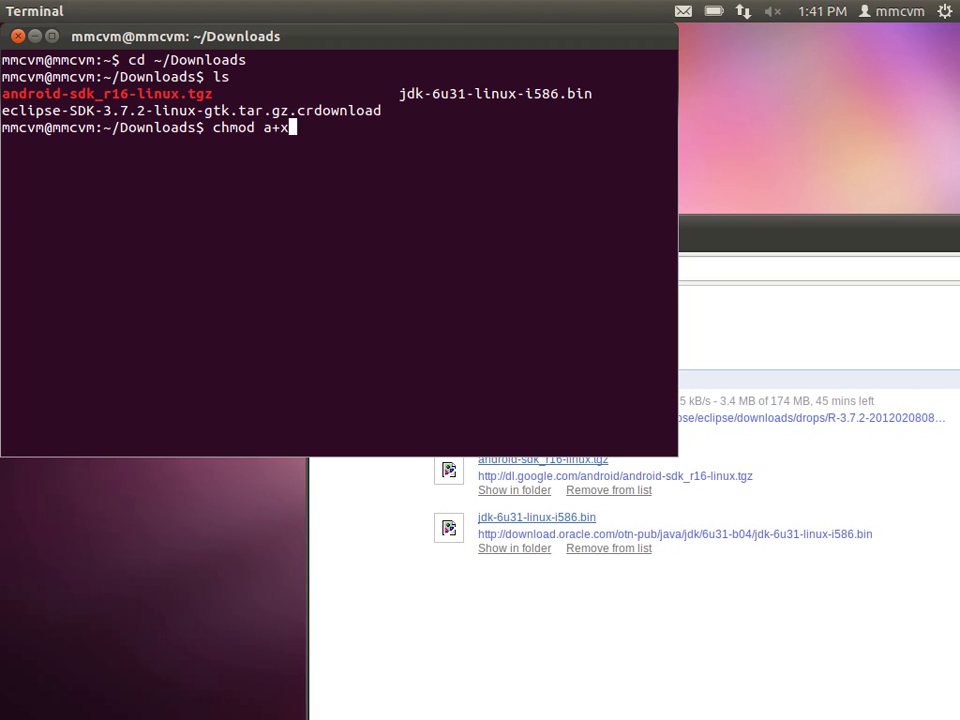
{"action": "type", "text": " jdk-6u31"}
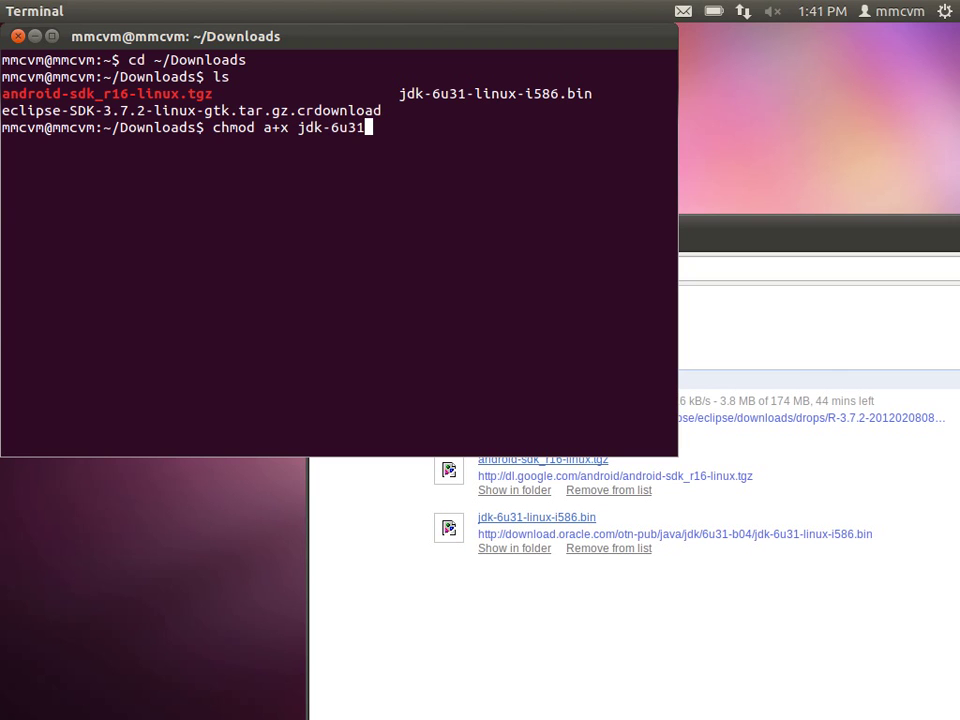
{"action": "type", "text": "-linux"}
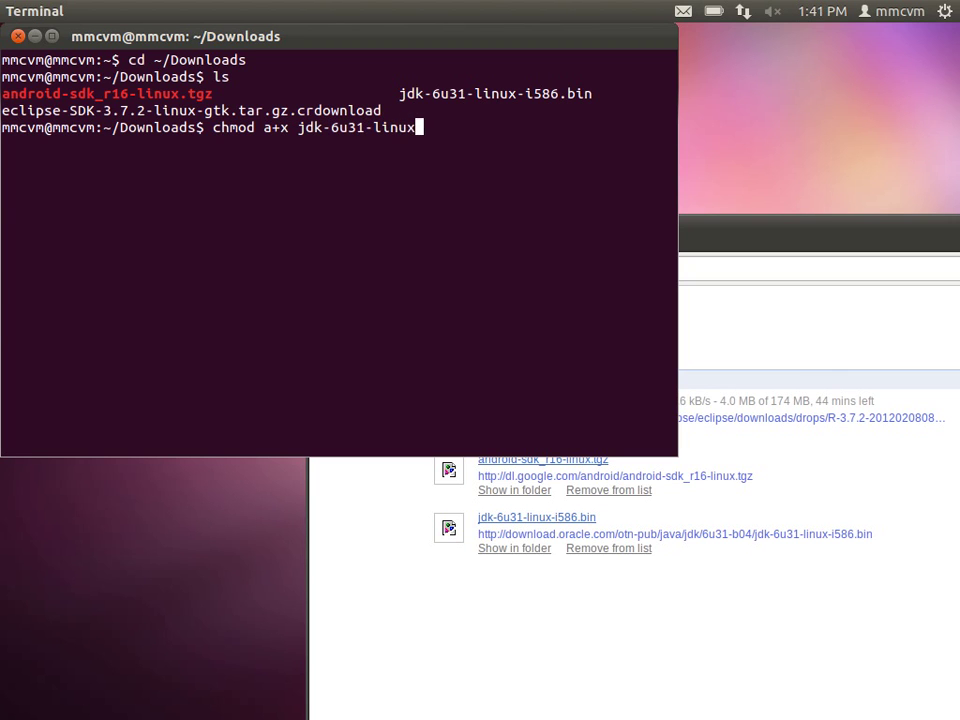
{"action": "type", "text": "-i586.bin"}
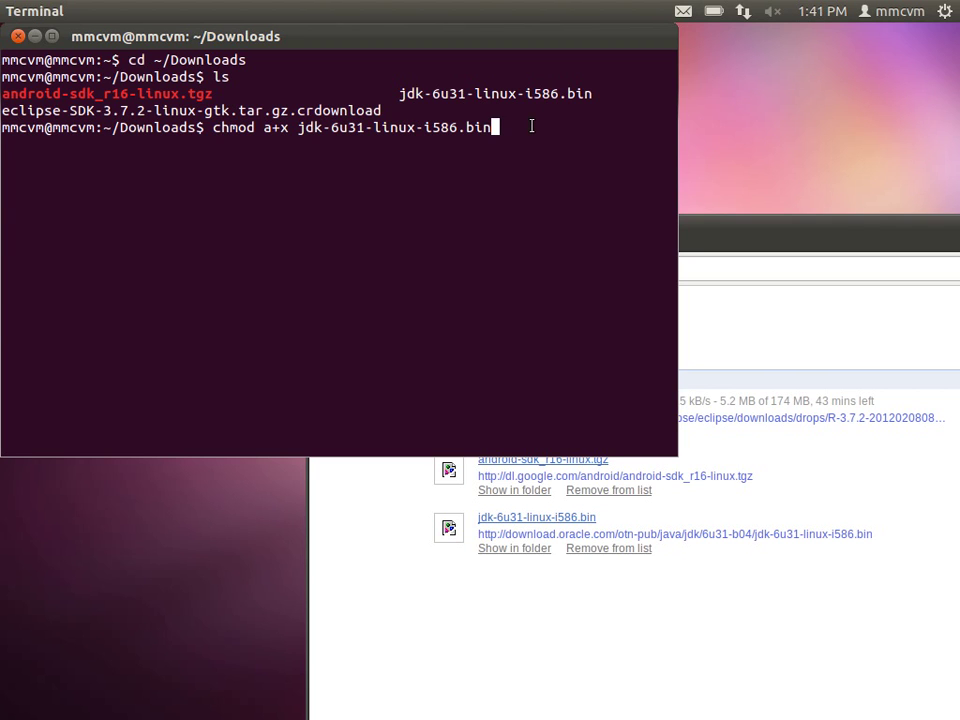
{"action": "key", "text": "Return"}
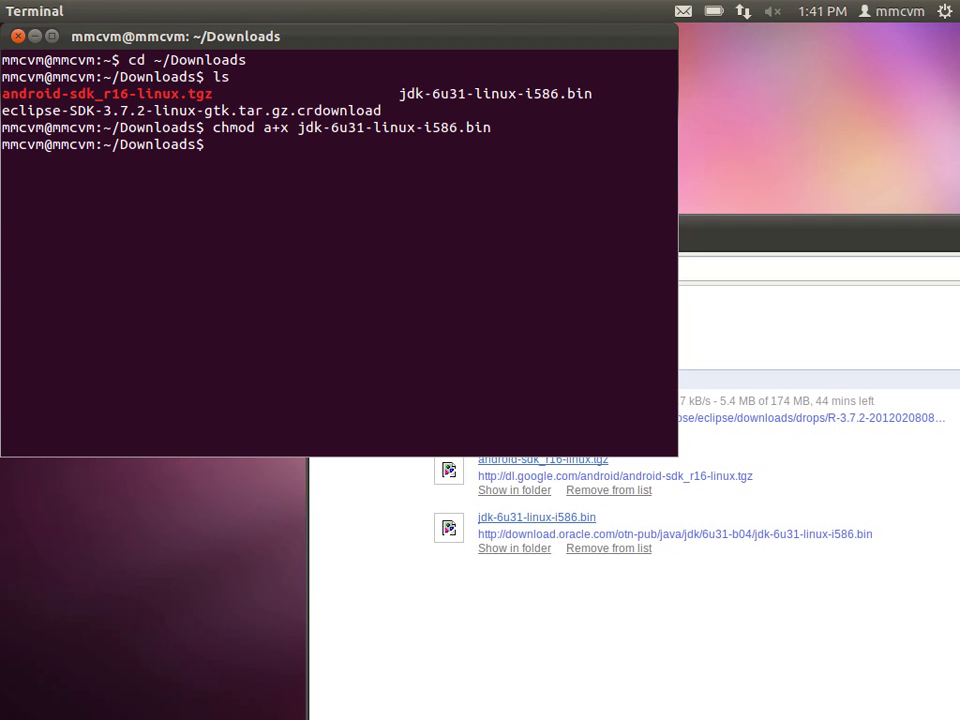
Run the installer ./jdk-6u31-linux-i586.bin and continue past the product registration notice.
{"action": "type", "text": "./jdk-6u31-linux"}
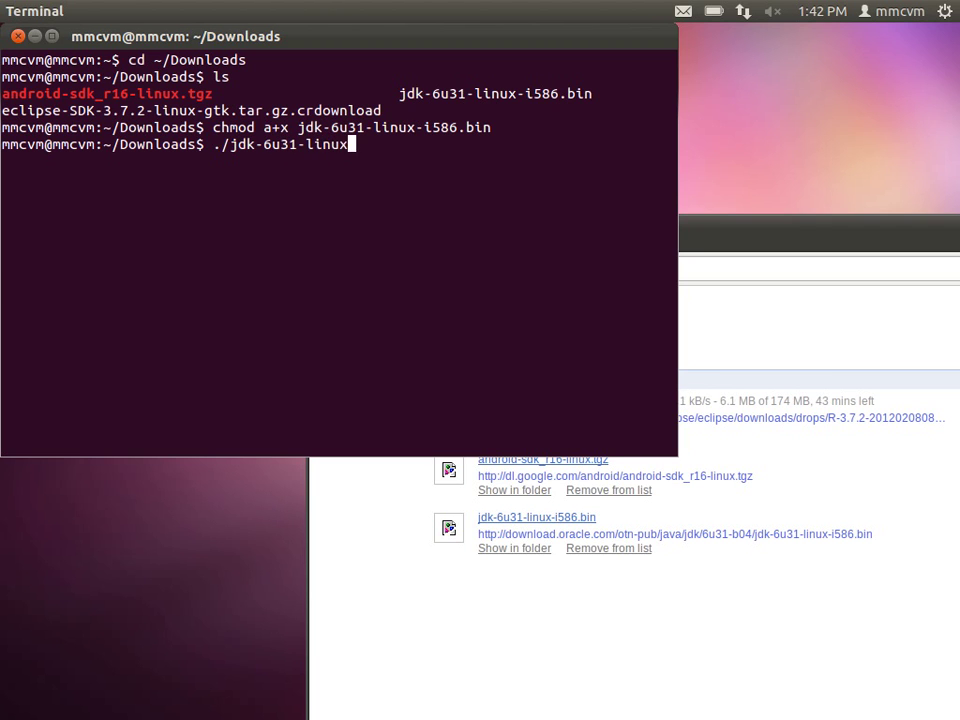
{"action": "type", "text": "-i586.bin"}
{"action": "key", "text": "Return"}
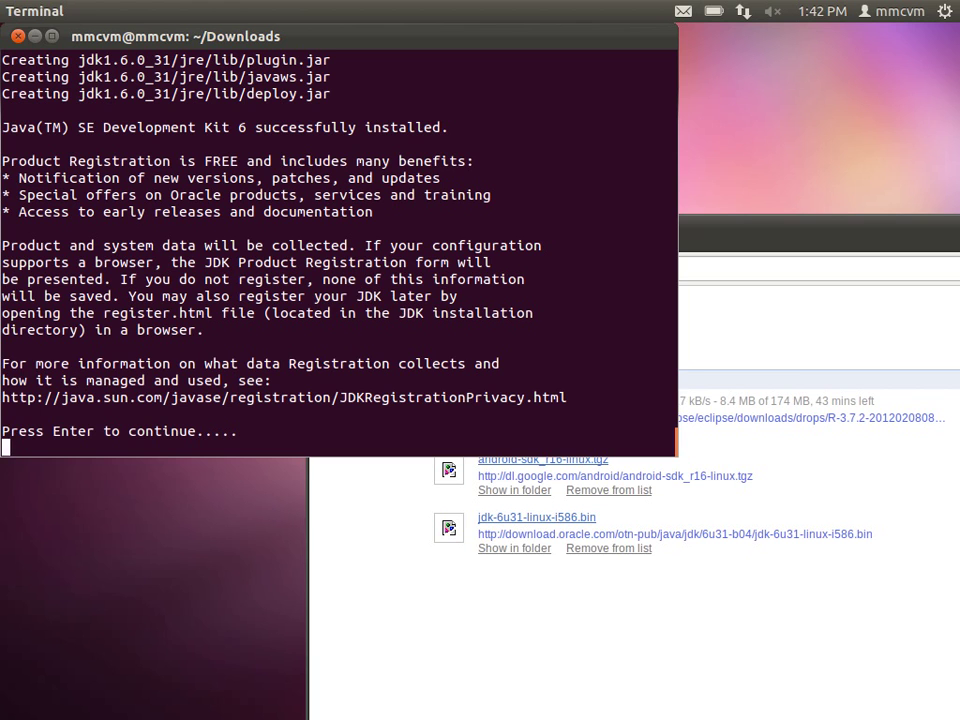
{"action": "key", "text": "Return"}
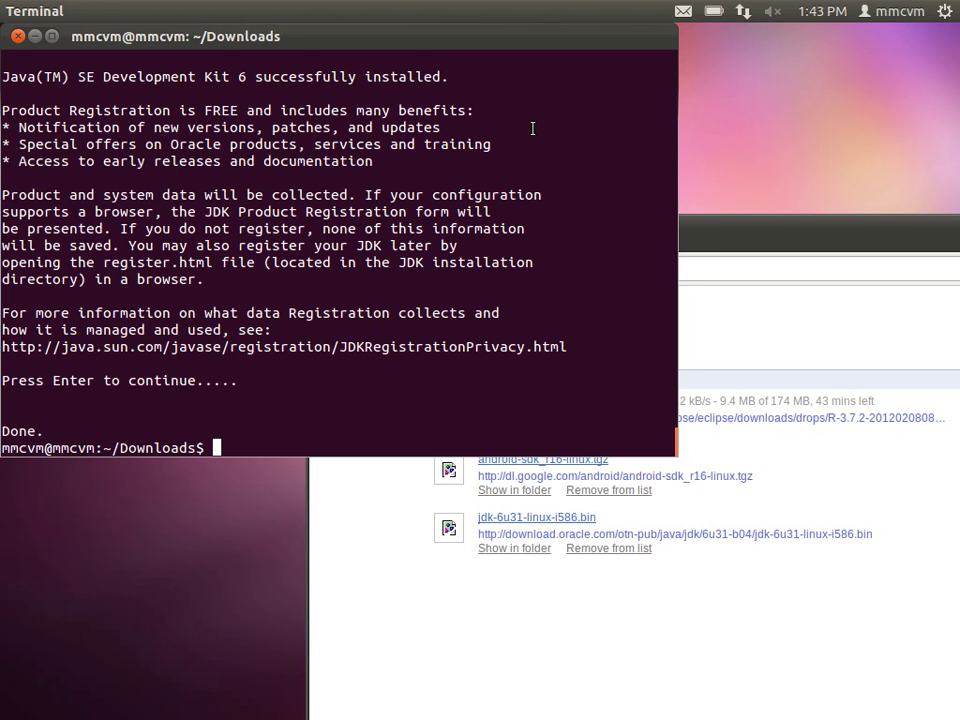
Move jdk1.6.0_31 to /usr/lib/jvm/java-6-sun with sudo mv, entering the sudo password.
{"action": "type", "text": "sudo m"}
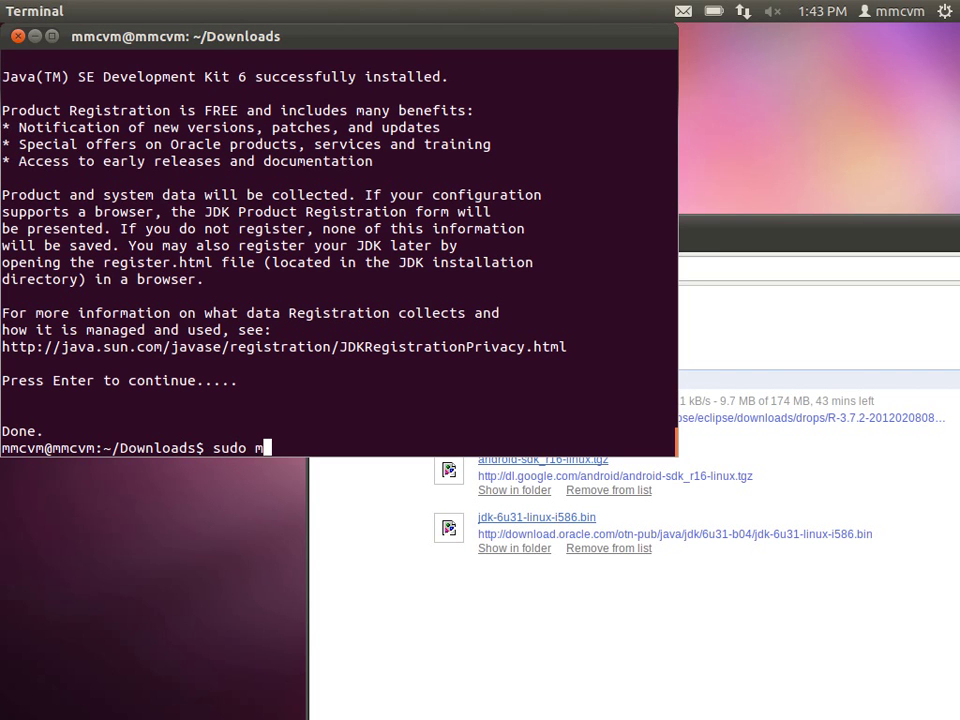
{"action": "type", "text": "v jdk1."}
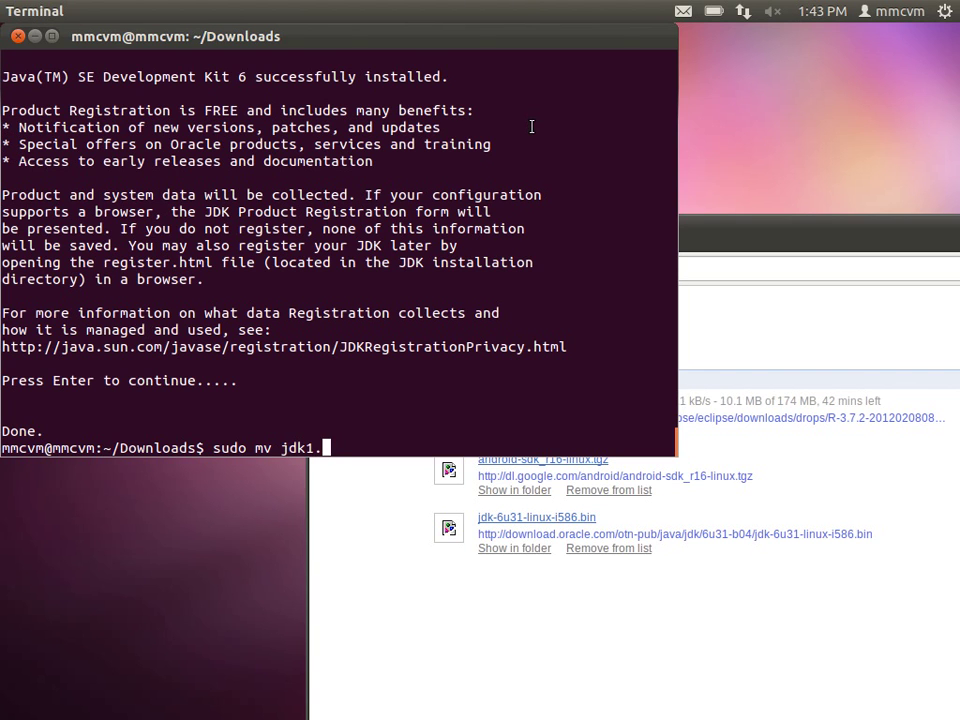
{"action": "type", "text": "6.0_31 /usr/lib"}
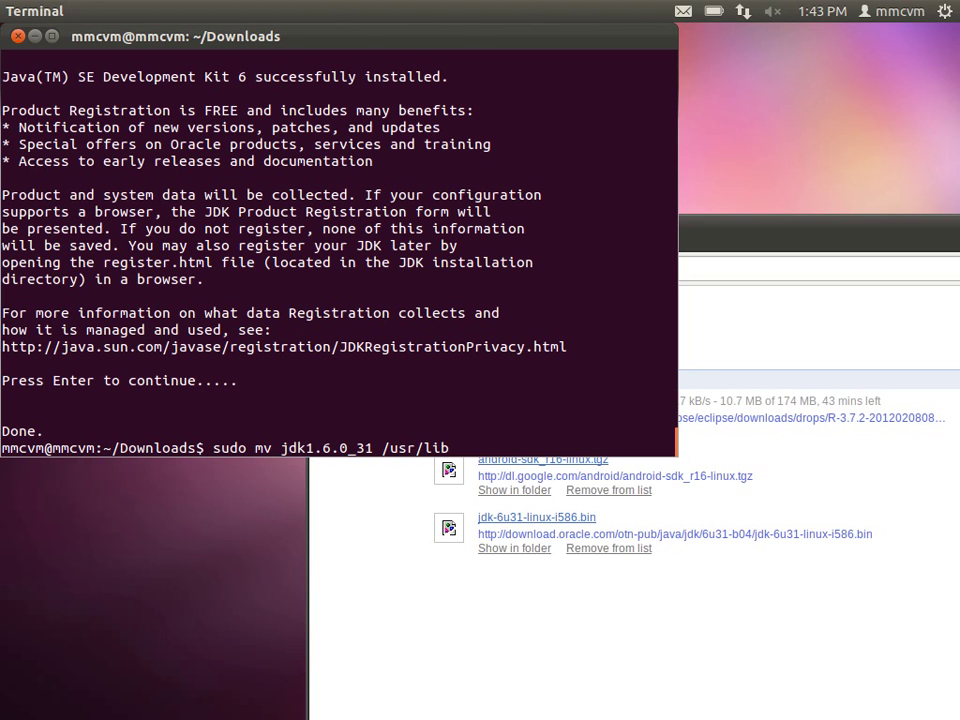
{"action": "type", "text": "/java-"}
{"action": "key", "text": "BackSpace"}
{"action": "key", "text": "BackSpace"}
{"action": "key", "text": "BackSpace"}
{"action": "key", "text": "BackSpace"}
{"action": "key", "text": "BackSpace"}
{"action": "type", "text": "jvm/java"}
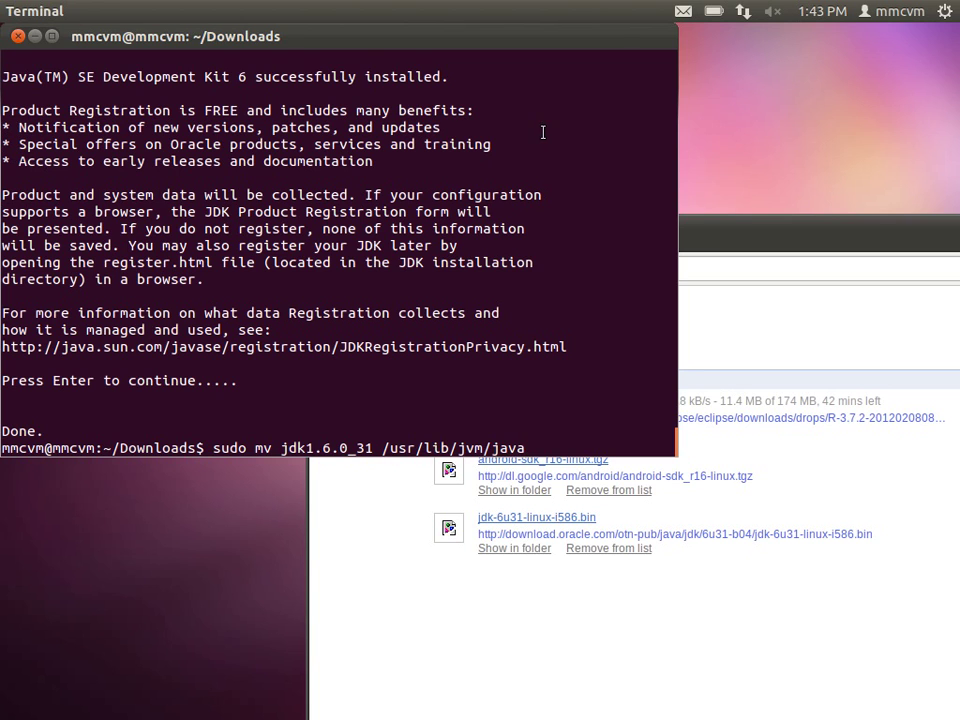
{"action": "type", "text": "-6-sun"}
{"action": "key", "text": "Return"}
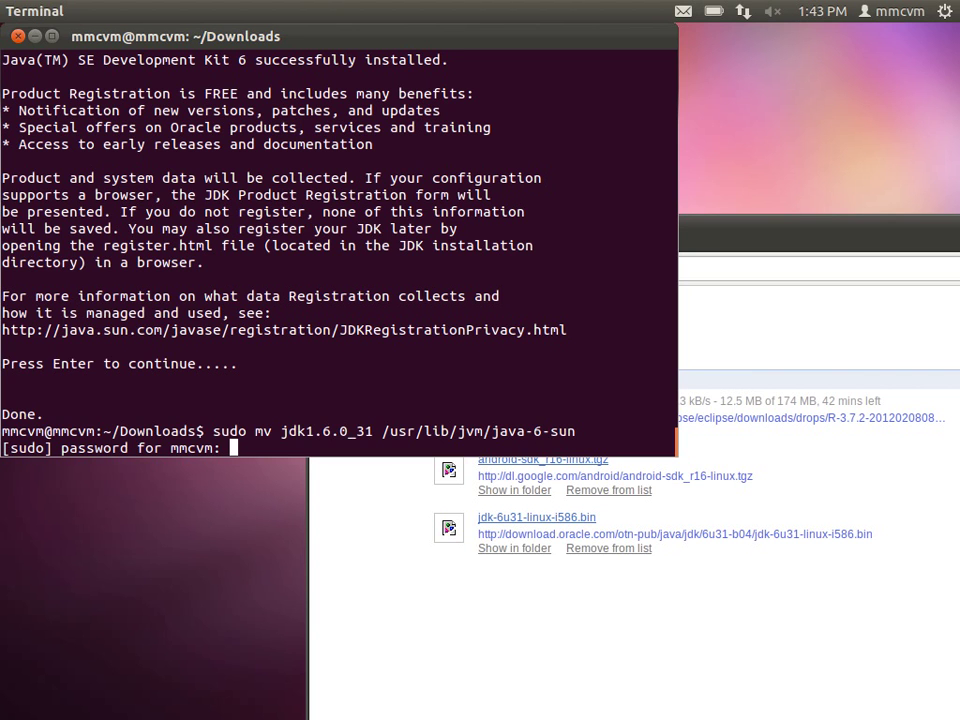
{"action": "key", "text": "Return"}
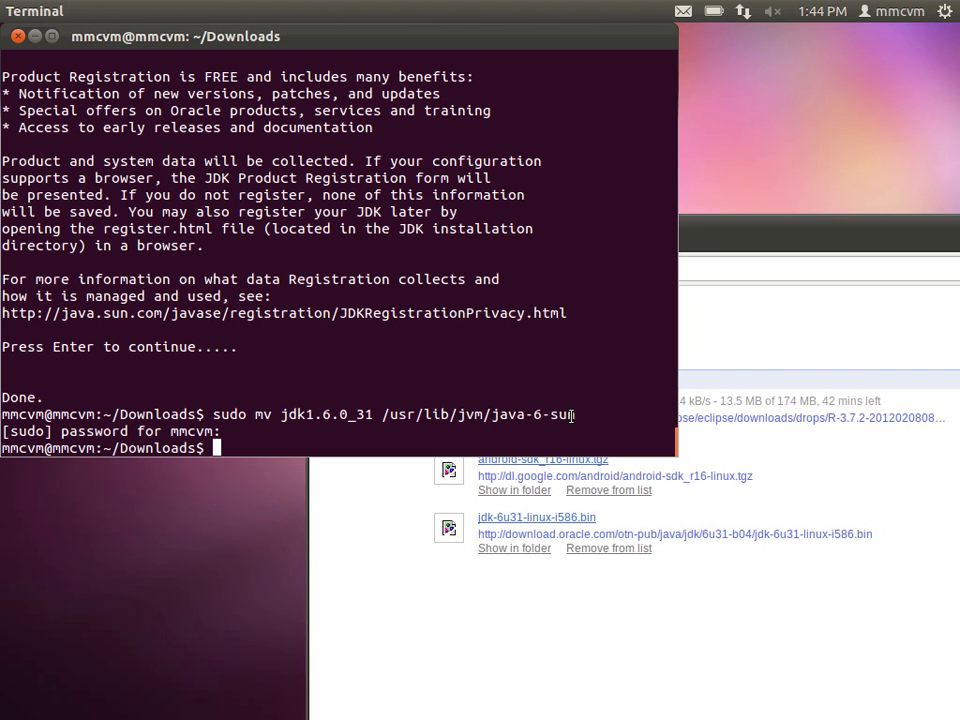
{"action": "type", "text": "wget"}
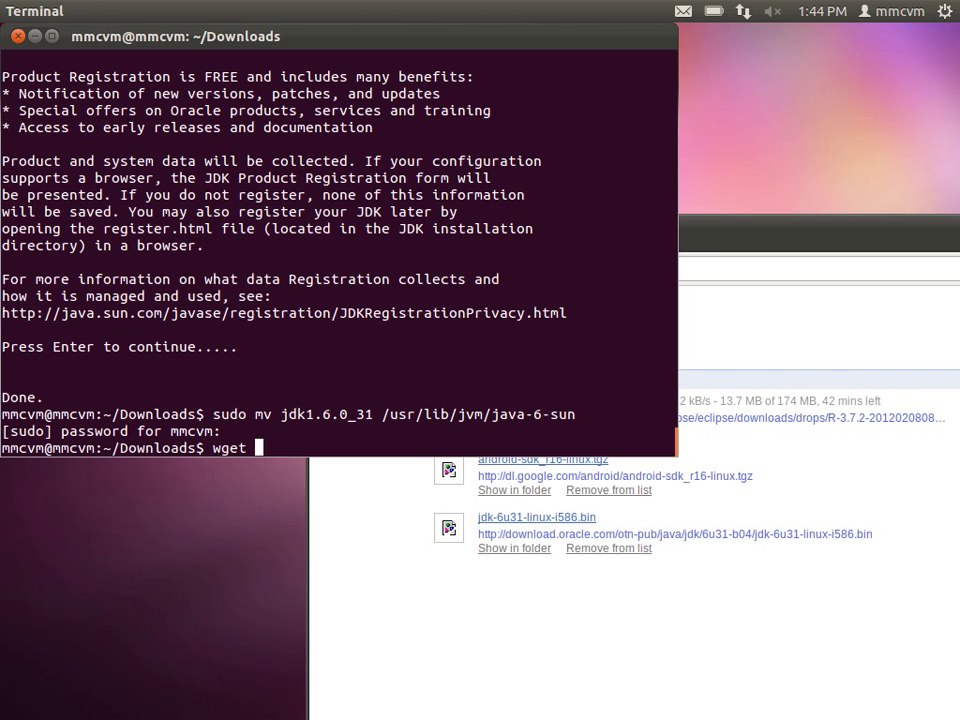
{"action": "type", "text": " http://webup"}
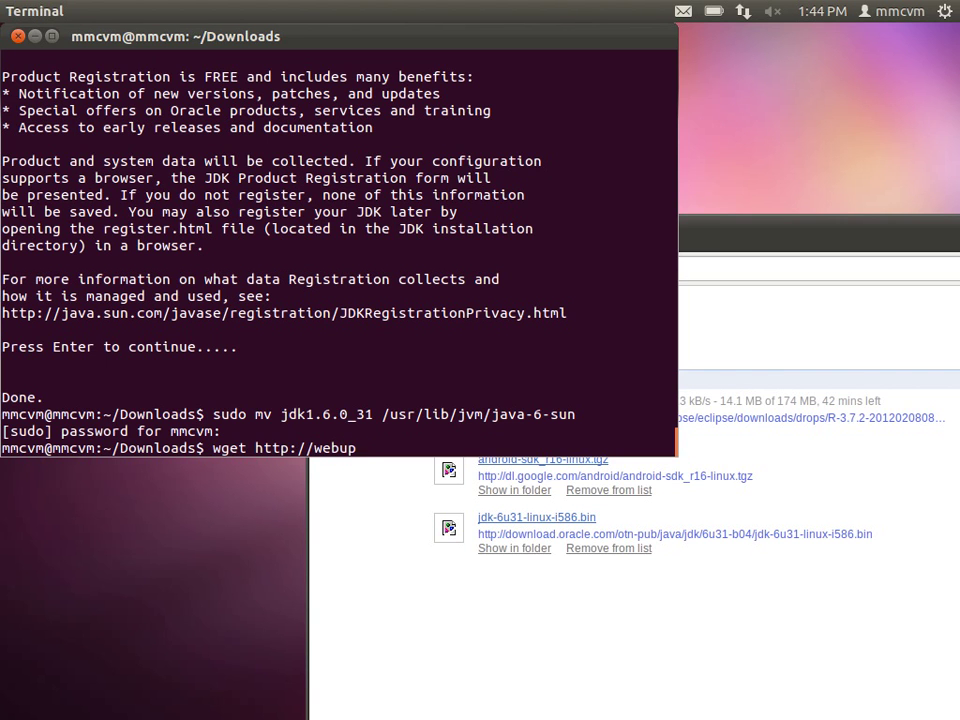
{"action": "type", "text": "d8.googlecode"}
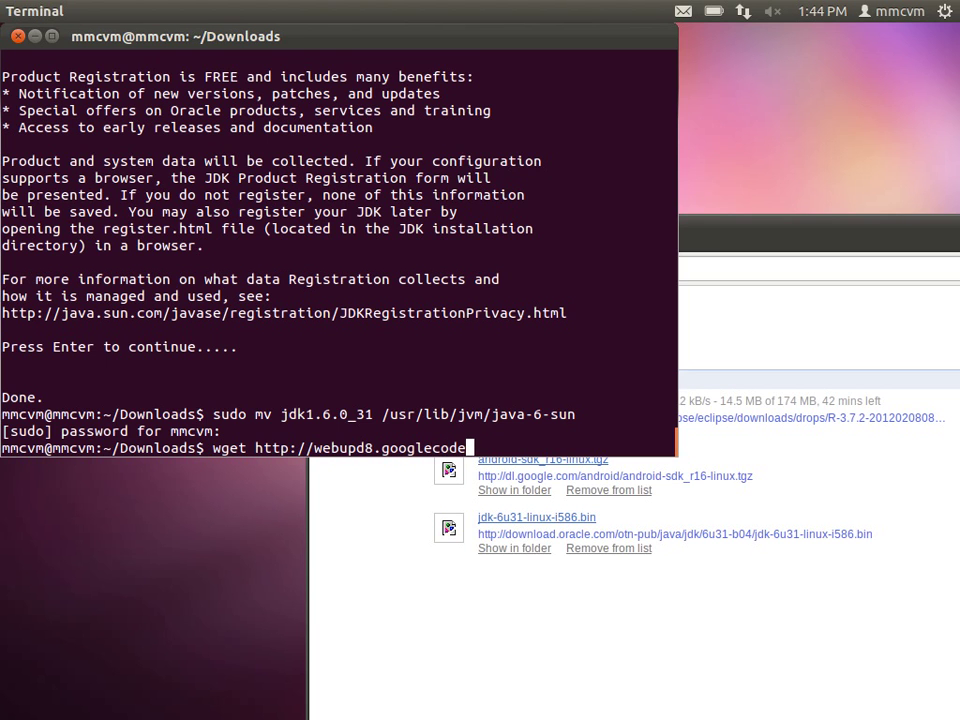
{"action": "type", "text": ".com/"}
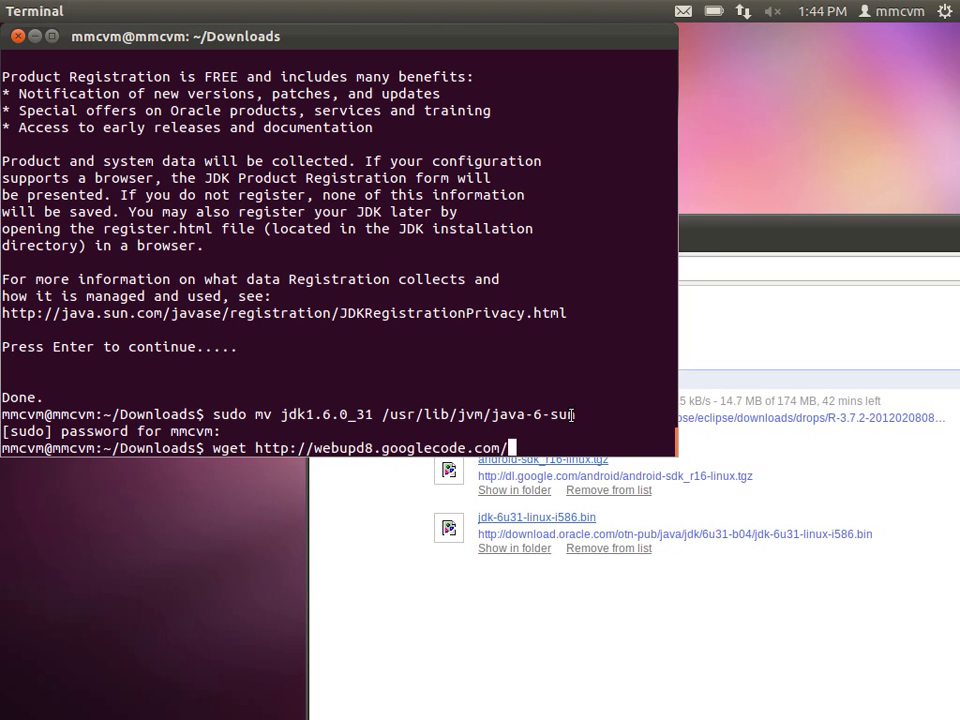
{"action": "type", "text": "files/updat"}
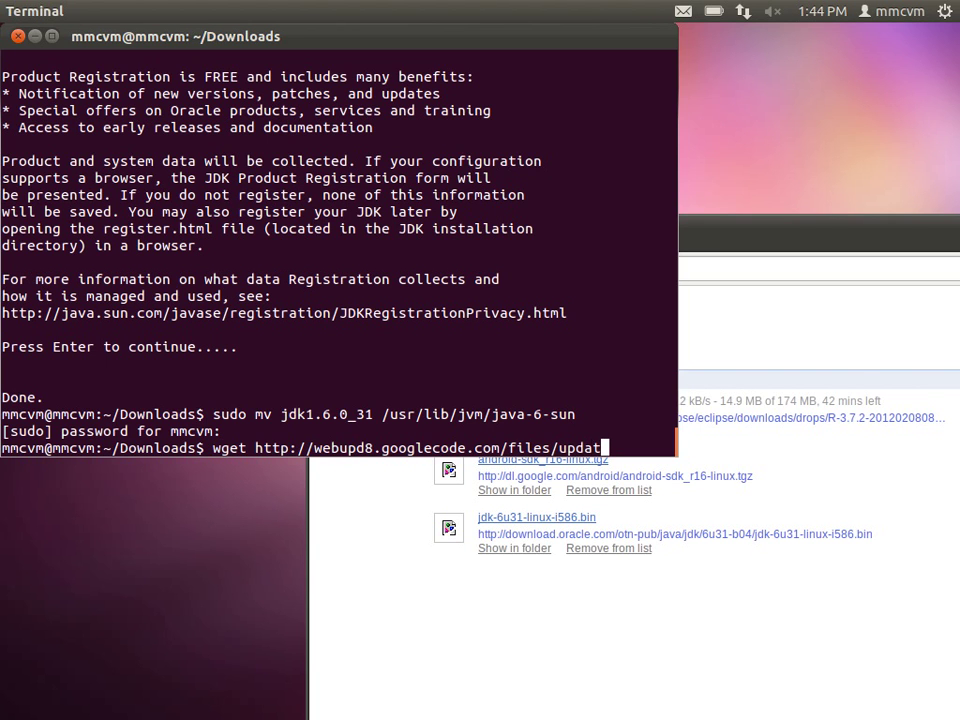
{"action": "type", "text": "e-java-0"}
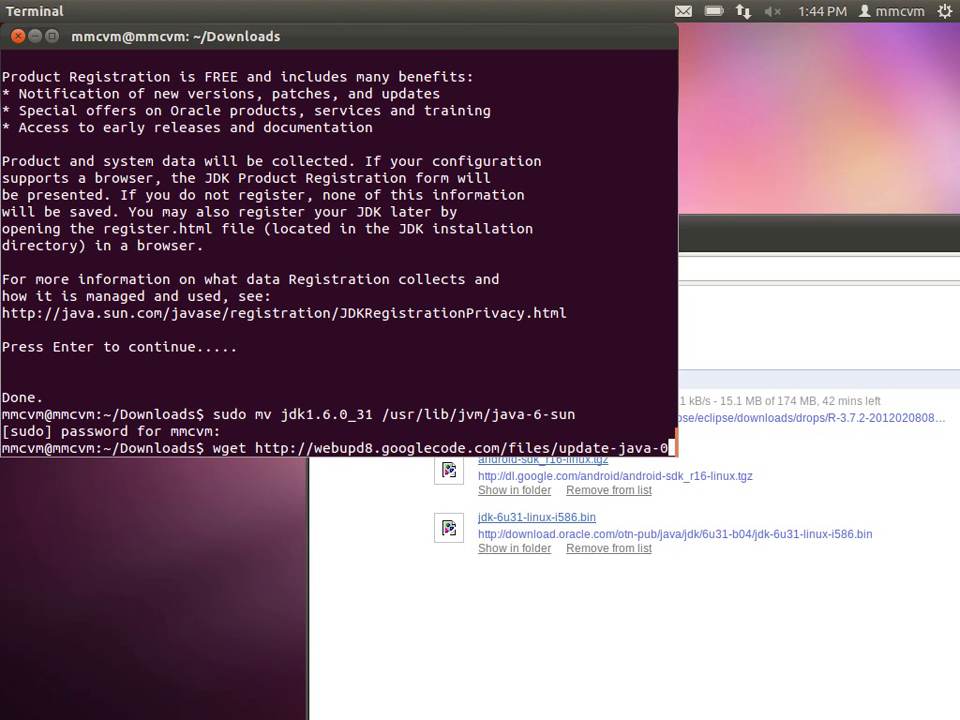
{"action": "type", "text": ".5b"}
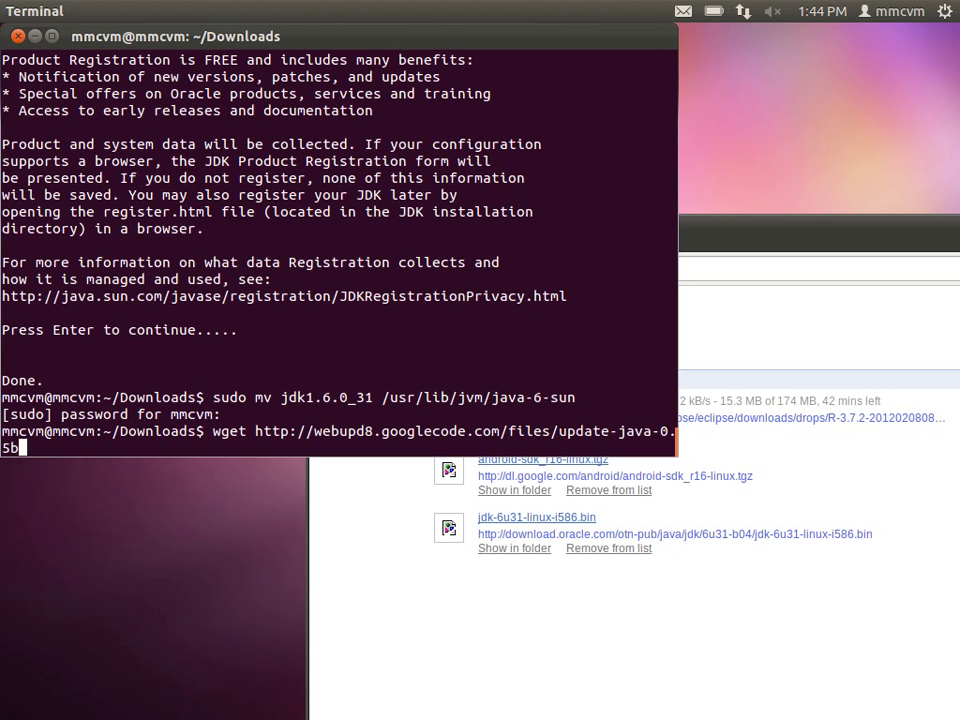
{"action": "key", "text": "Return"}
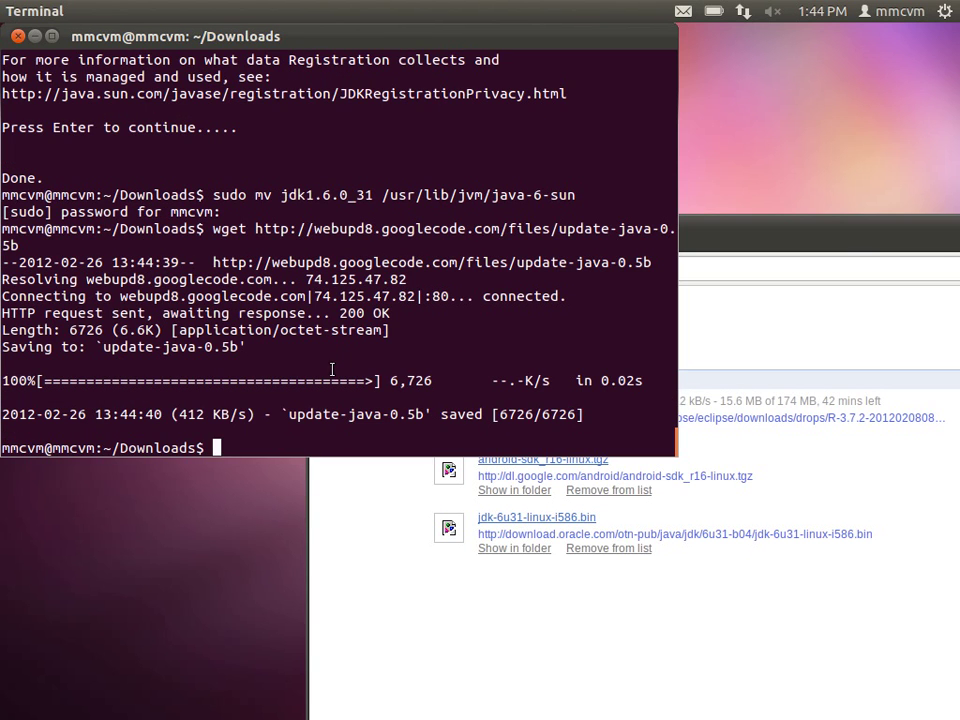
Make the update-java-0.5b script executable with chmod +x.
{"action": "type", "text": "chmod"}
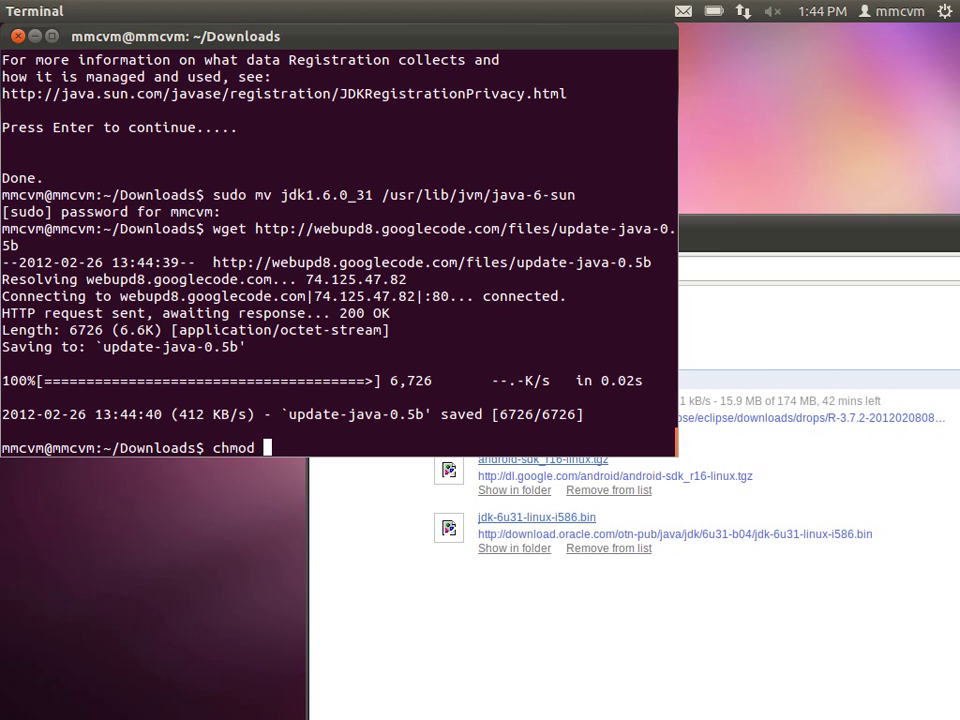
{"action": "type", "text": " +x updat"}
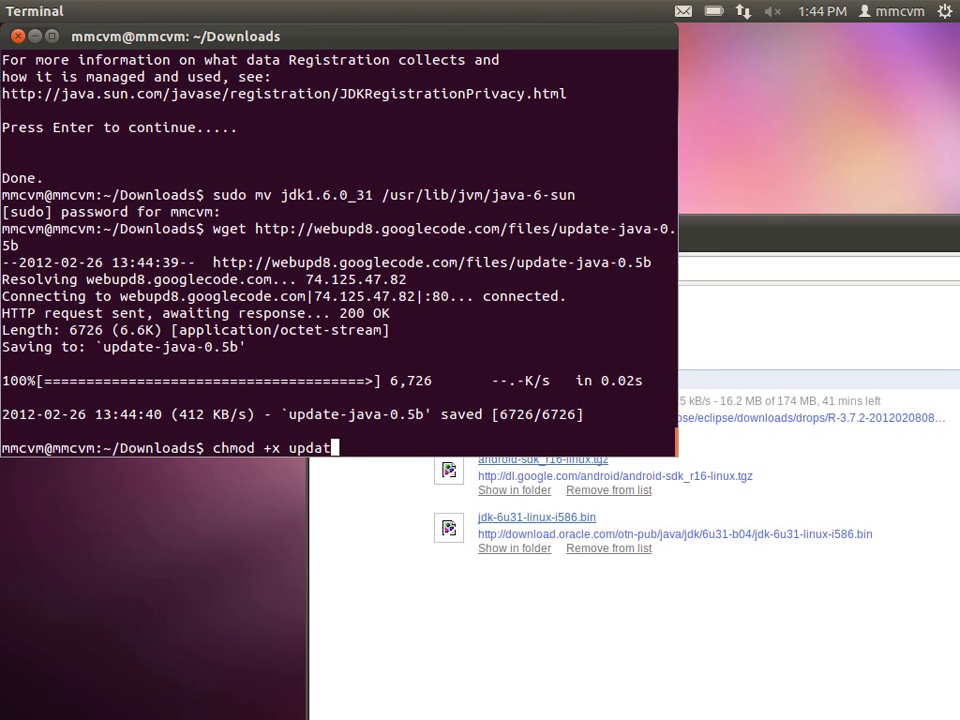
{"action": "type", "text": "e-java-0.5b"}
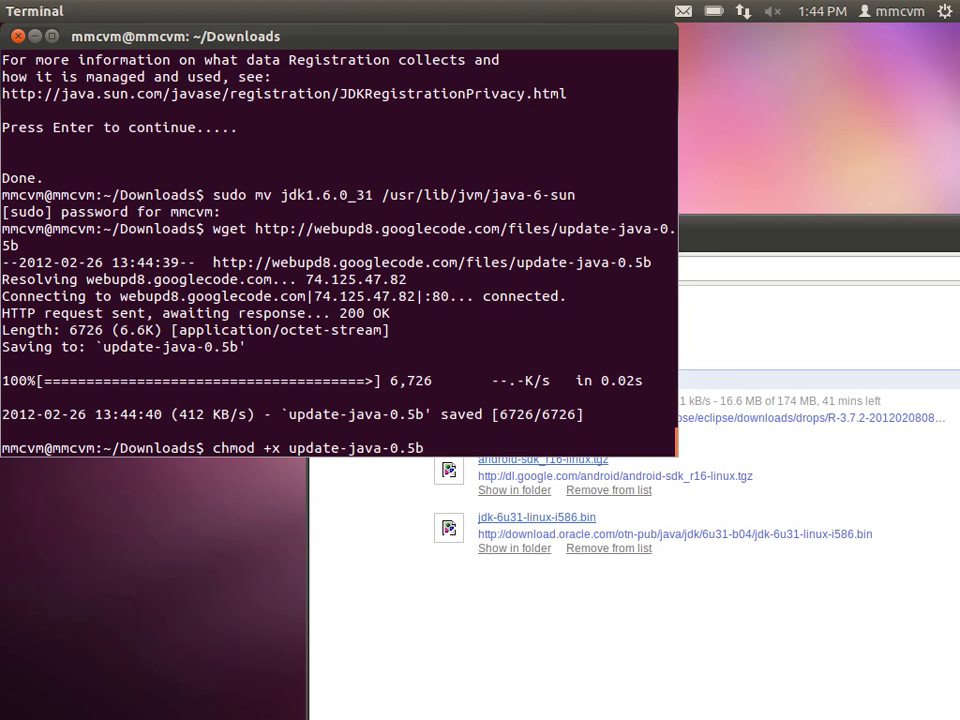
{"action": "key", "text": "Return"}
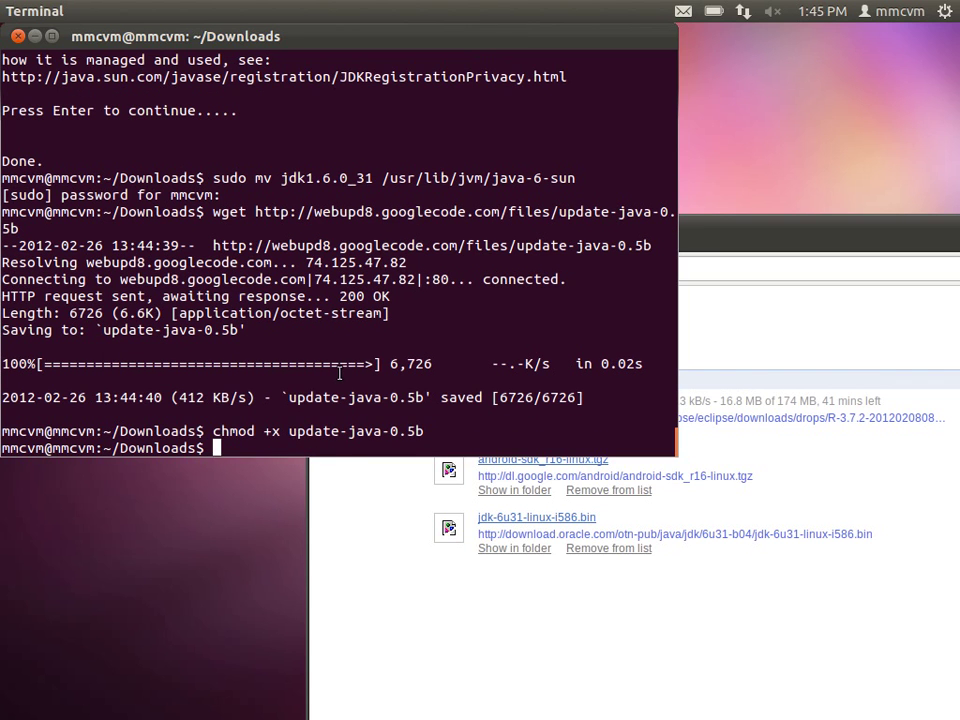
Run the Java update script ./update-java-0.5b from the Downloads folder.
{"action": "type", "text": "./update-java"}
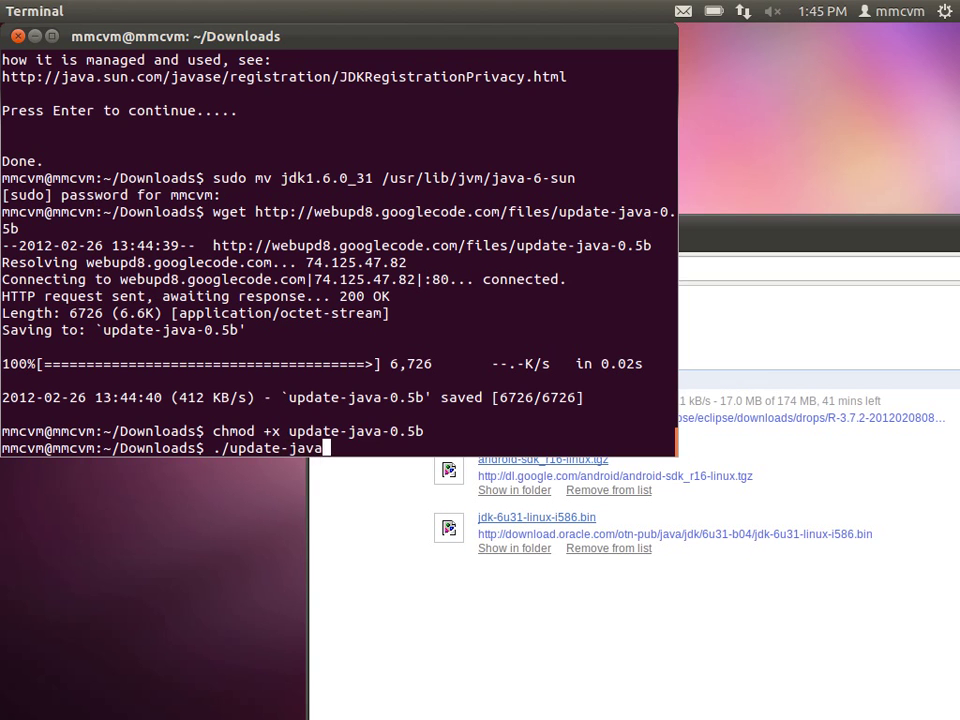
{"action": "type", "text": "-0.5b"}
{"action": "key", "text": "Return"}
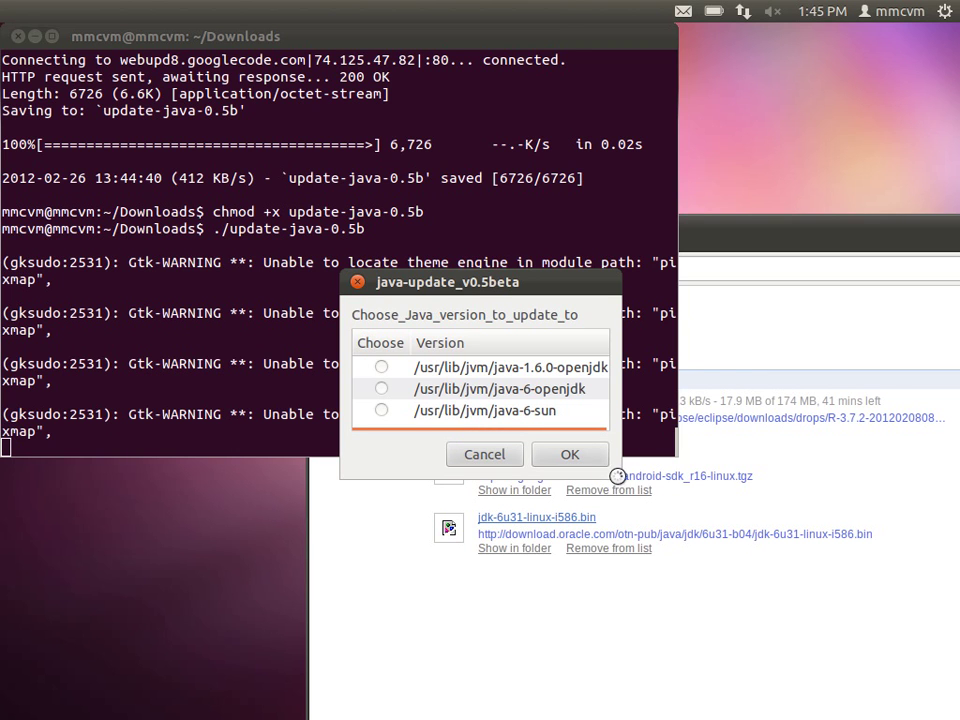
Choose /usr/lib/jvm/java-6-sun as the Java version to update to and authorize the change with the sudo password.
{"action": "left_click_drag", "start_coordinate": [476, 291], "coordinate": [401, 291]}
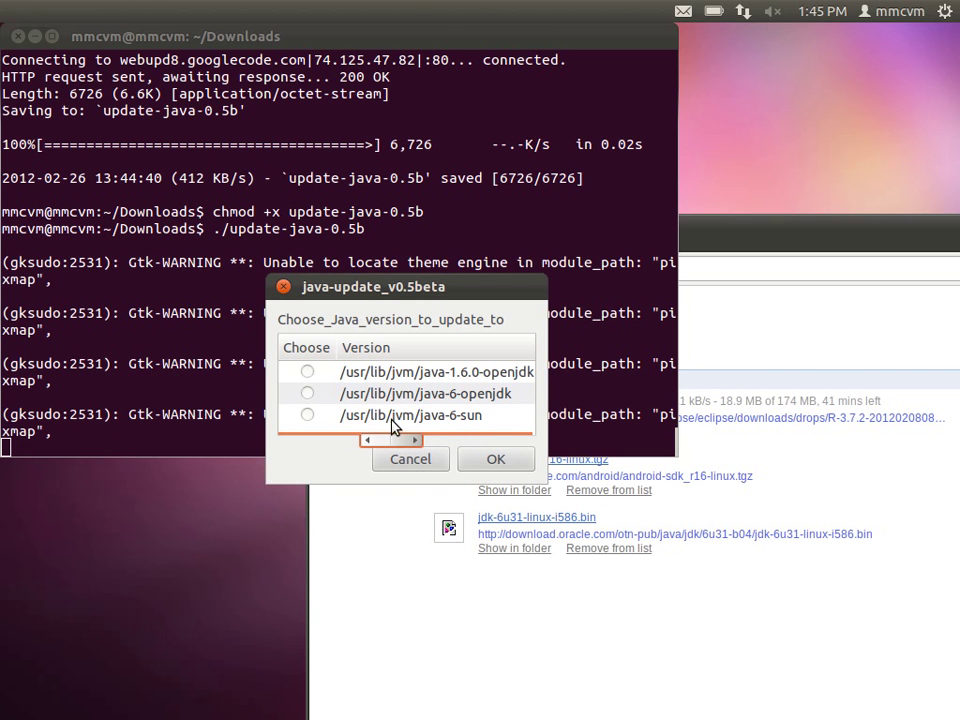
{"action": "left_click", "coordinate": [308, 417]}
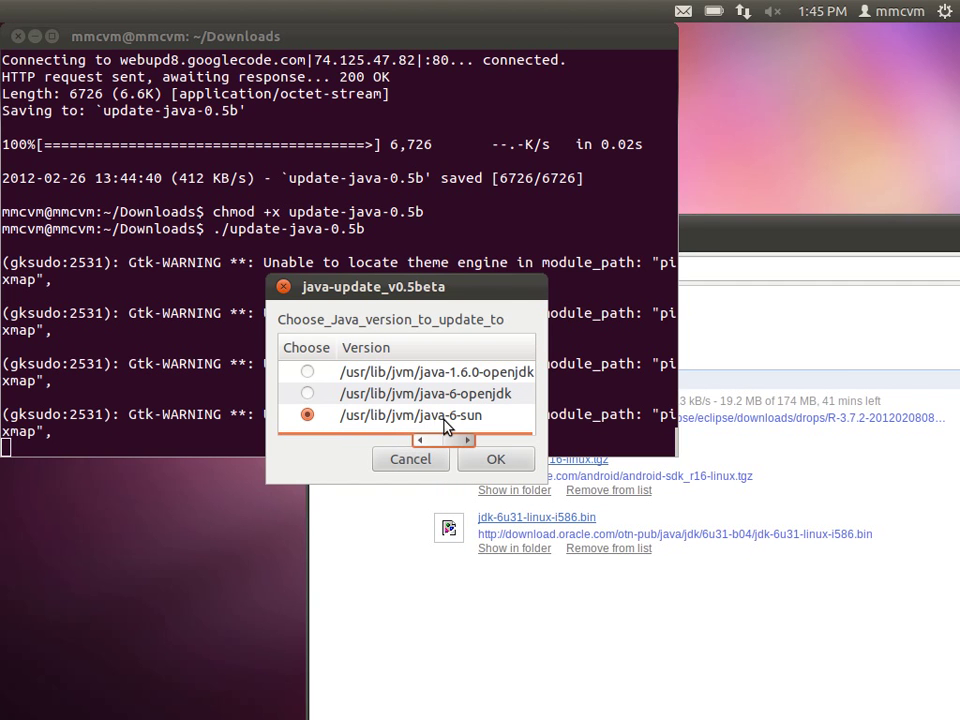
{"action": "left_click", "coordinate": [494, 460]}
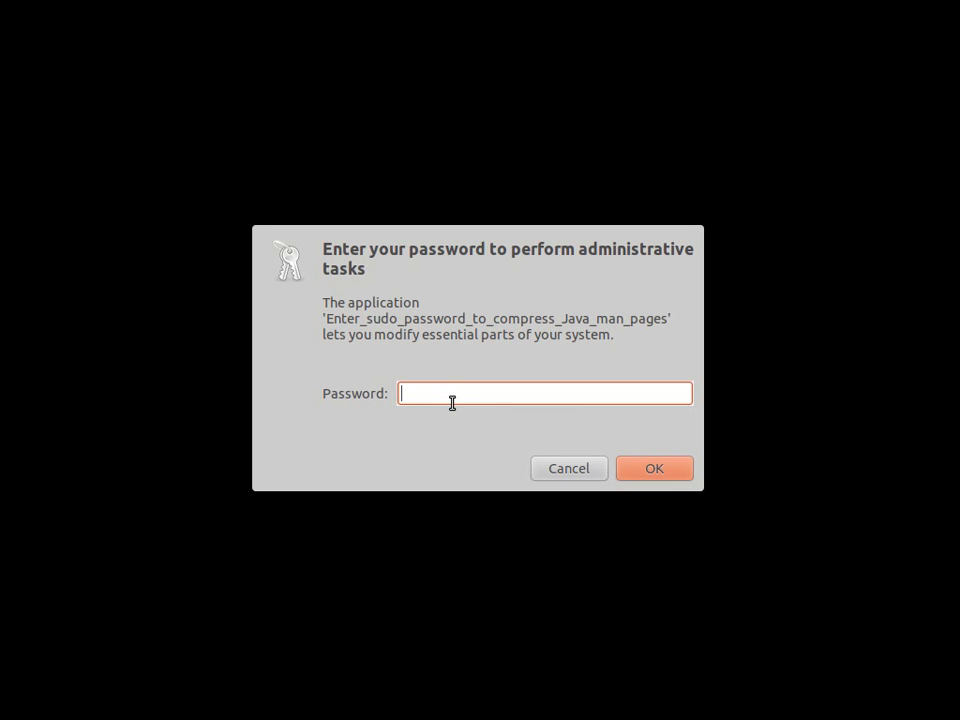
{"action": "type", "text": "•••••••"}
{"action": "key", "text": "Return"}
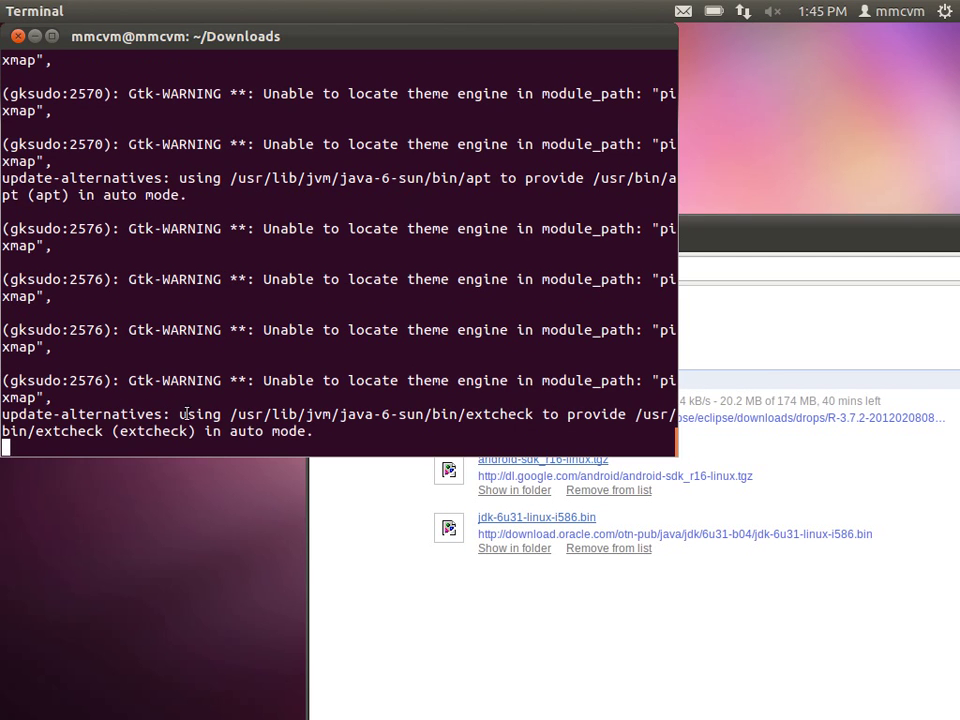
{"action": "left_click_drag", "start_coordinate": [229, 414], "coordinate": [432, 414]}
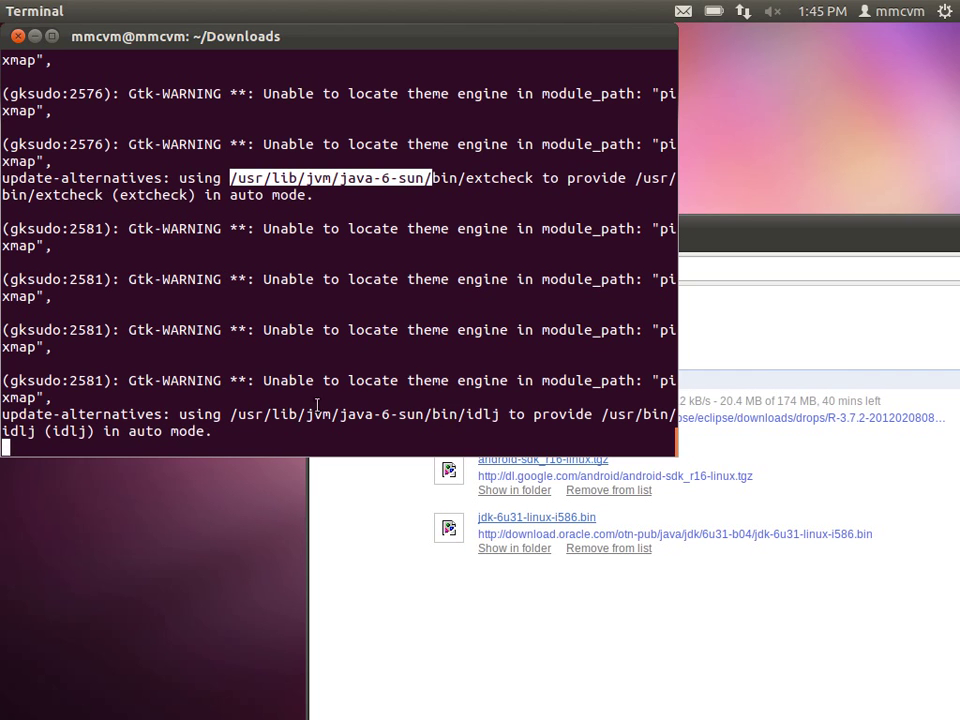
{"action": "left_click", "coordinate": [340, 188]}
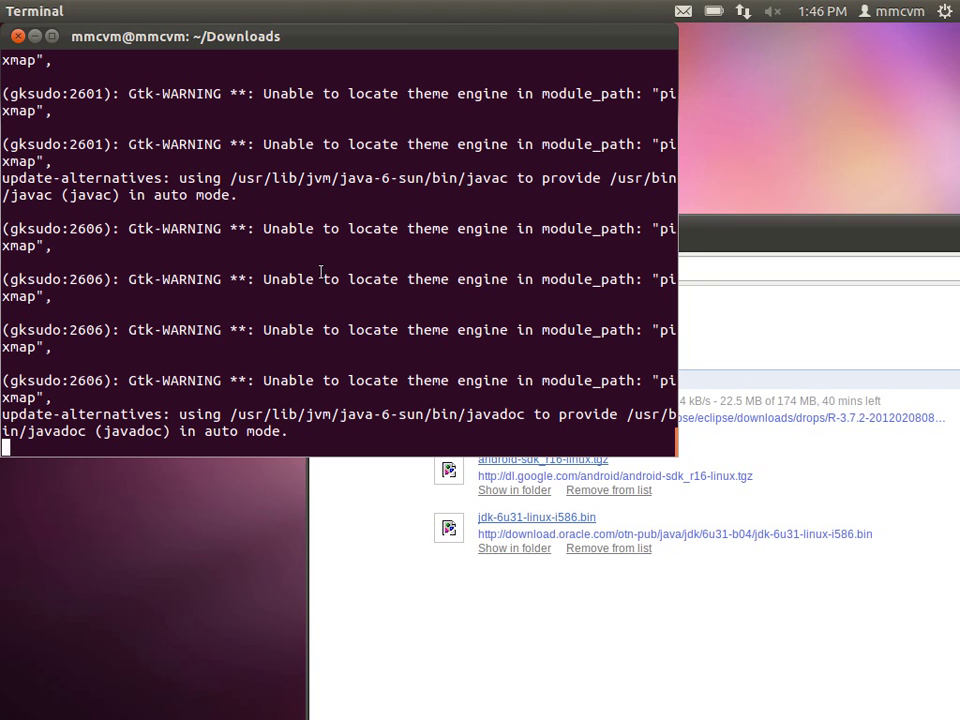
Move the terminal window clear of the launcher and check the active Java runtime with java -version.
{"action": "left_click_drag", "start_coordinate": [214, 45], "coordinate": [330, 77]}
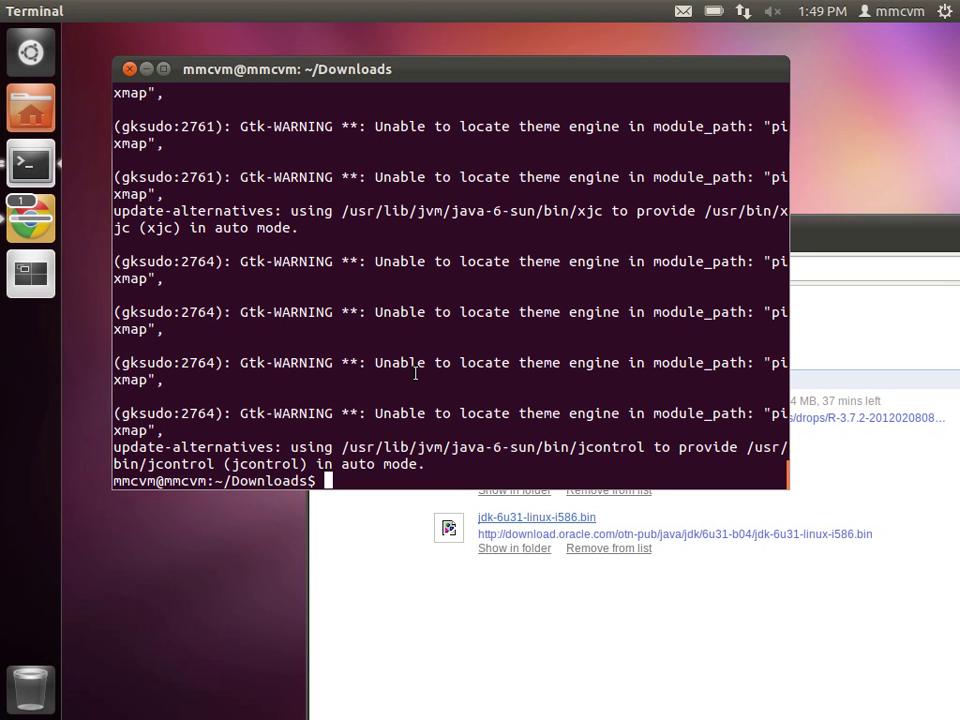
{"action": "type", "text": "java -versio"}
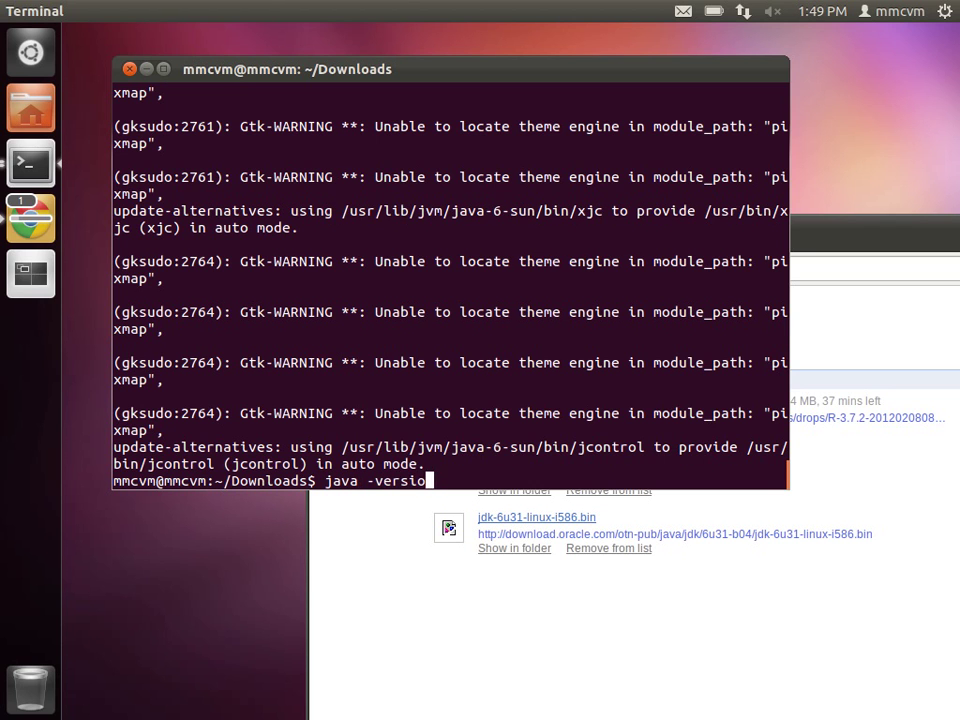
{"action": "type", "text": "n"}
{"action": "key", "text": "Return"}
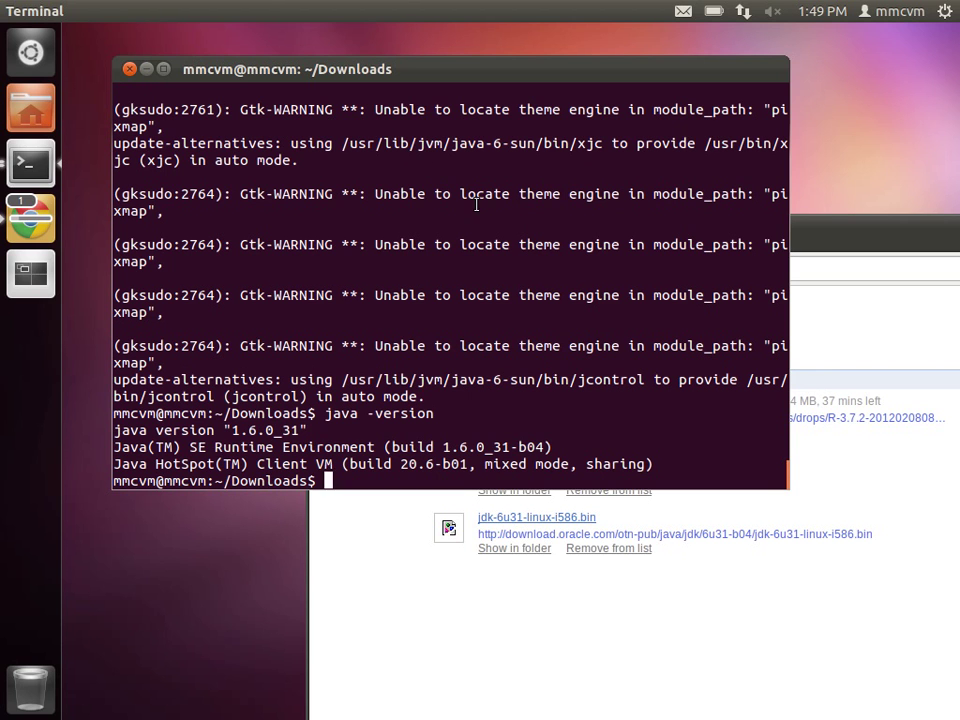
{"action": "left_click_drag", "start_coordinate": [307, 430], "coordinate": [232, 434]}
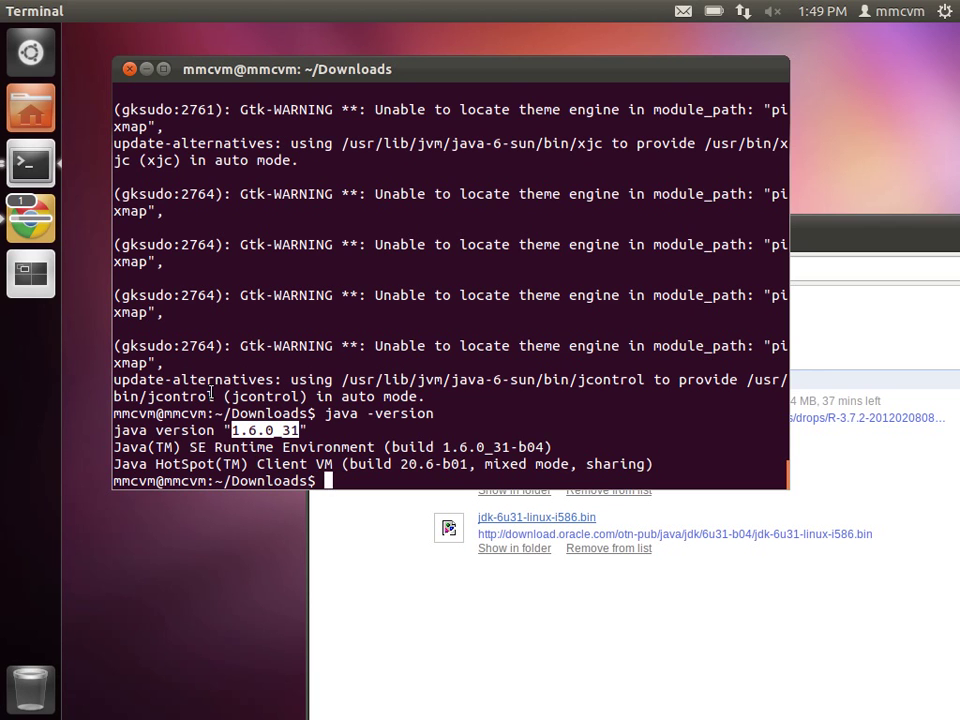
{"action": "left_click", "coordinate": [307, 431]}
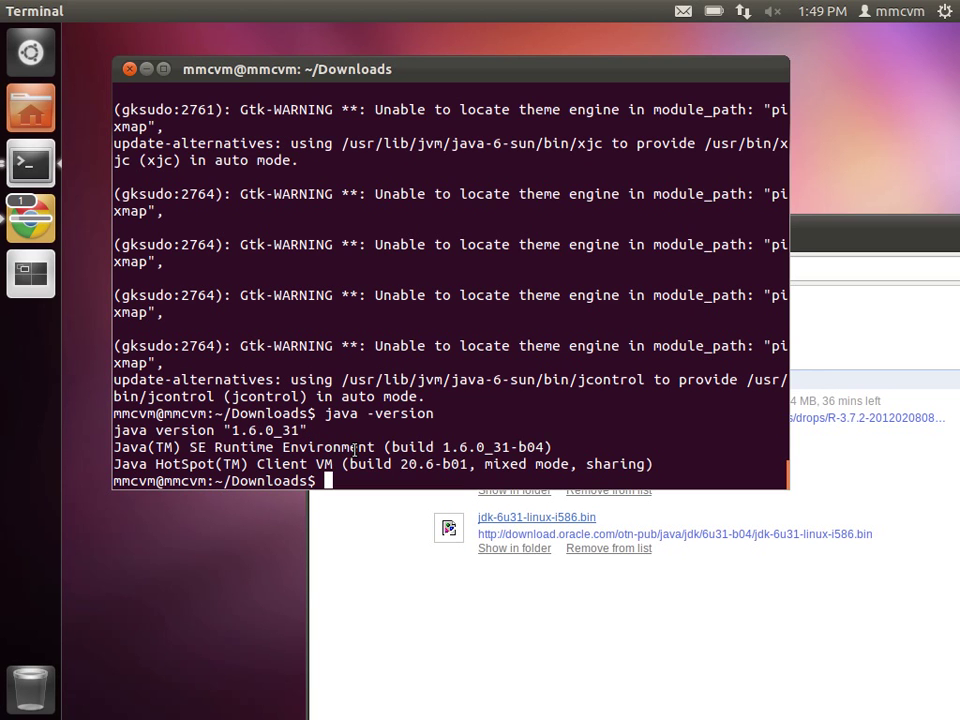
Check the active Java compiler with javac -version.
{"action": "type", "text": "javac "}
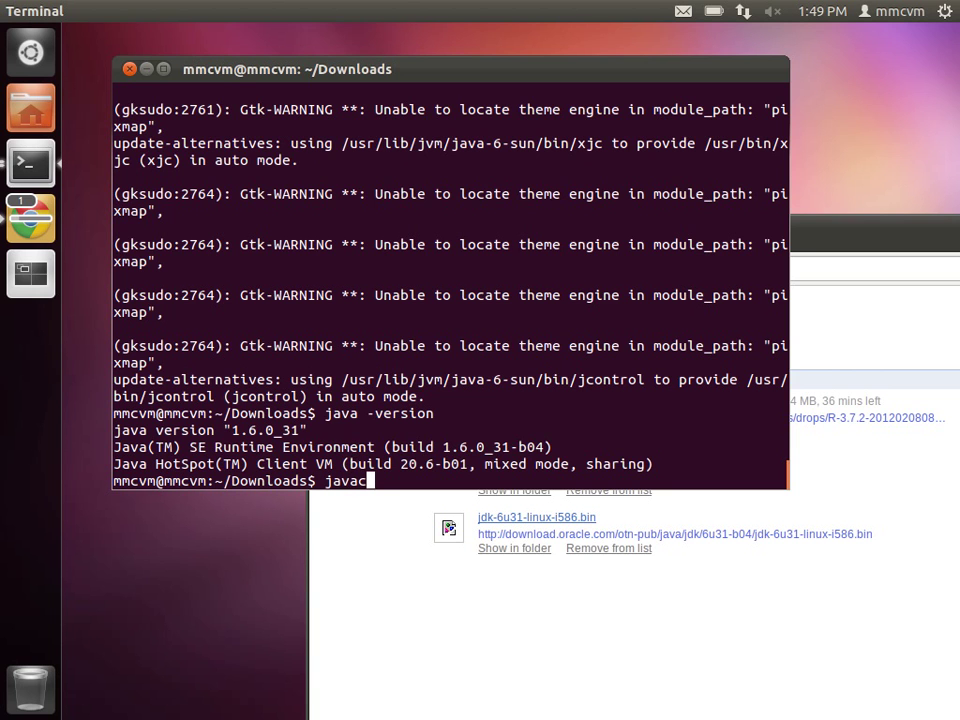
{"action": "type", "text": "-version"}
{"action": "key", "text": "Return"}
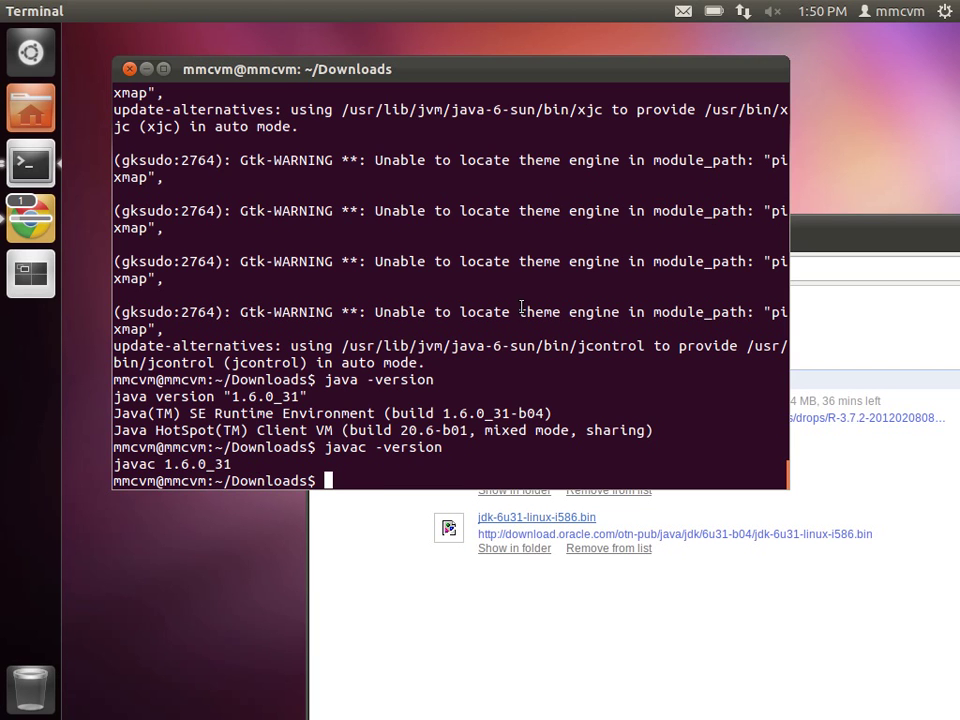
Force-remove libnpjp2.so and libjavaplugin_oji.so from ~/.mozilla/plugins with a single rm -f command.
{"action": "type", "text": "rm -f ~/.moz"}
{"action": "type", "text": "illa"}
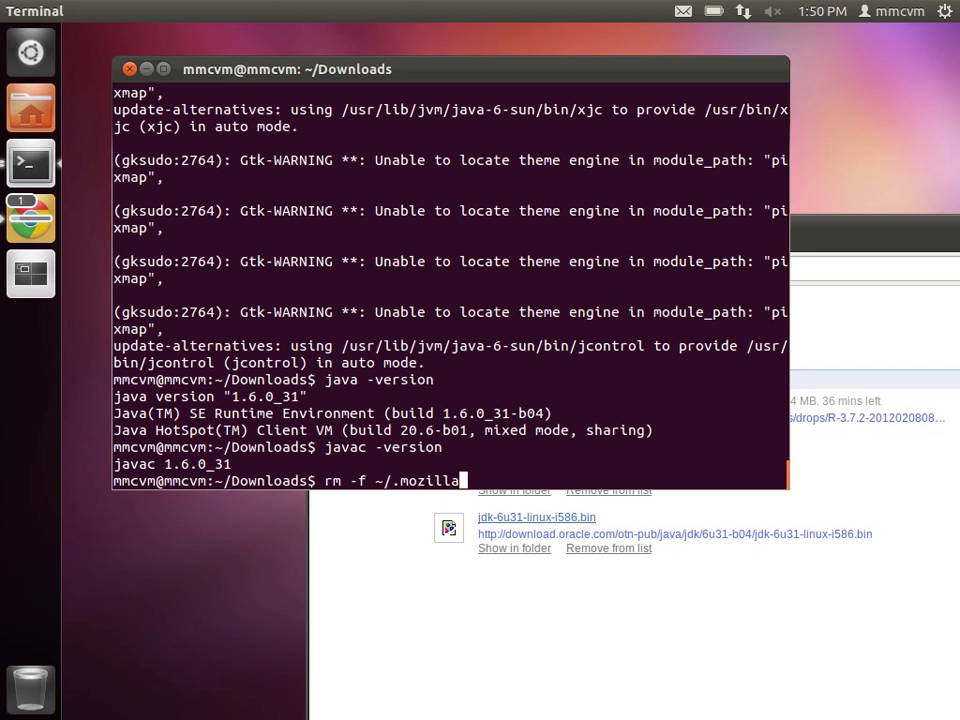
{"action": "type", "text": "/plugins"}
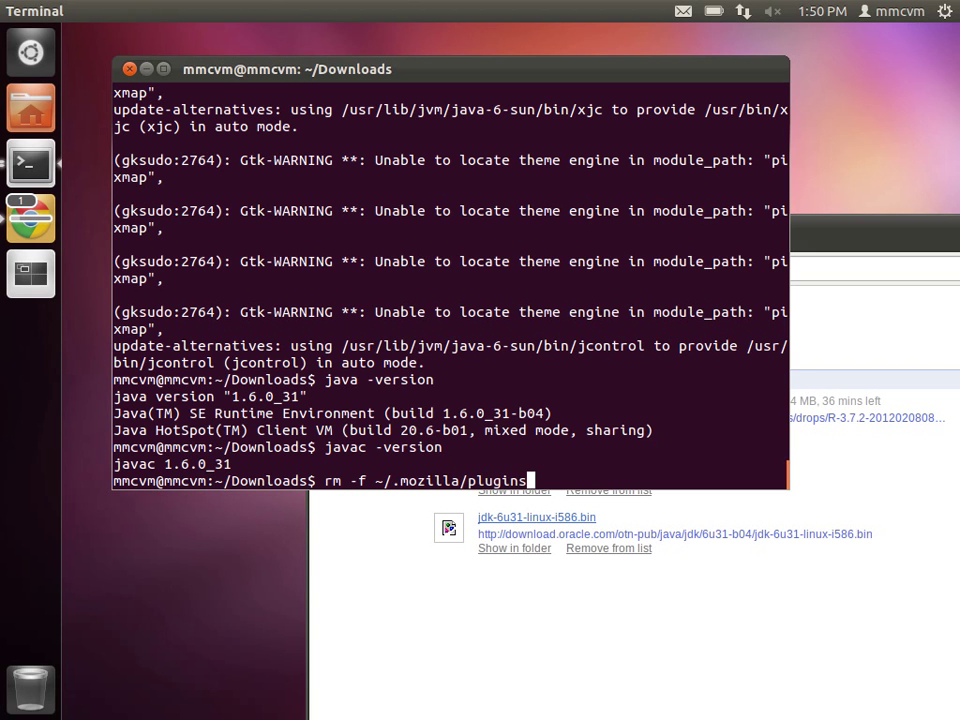
{"action": "type", "text": "/libnpjp"}
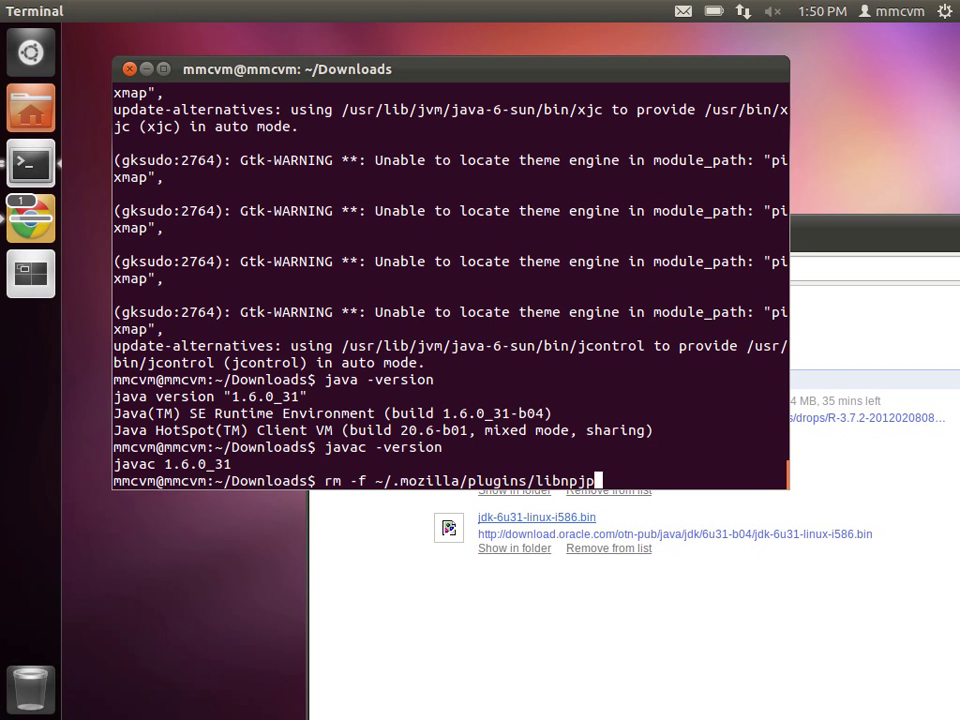
{"action": "type", "text": "2.so ~/.mozilla"}
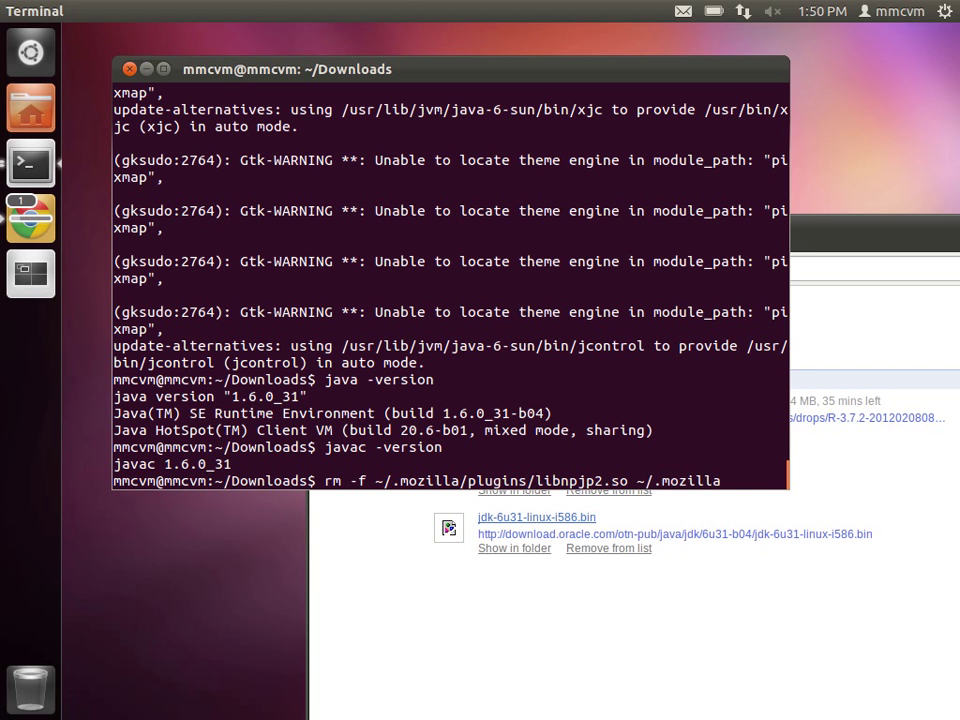
{"action": "type", "text": "/plugins/lib"}
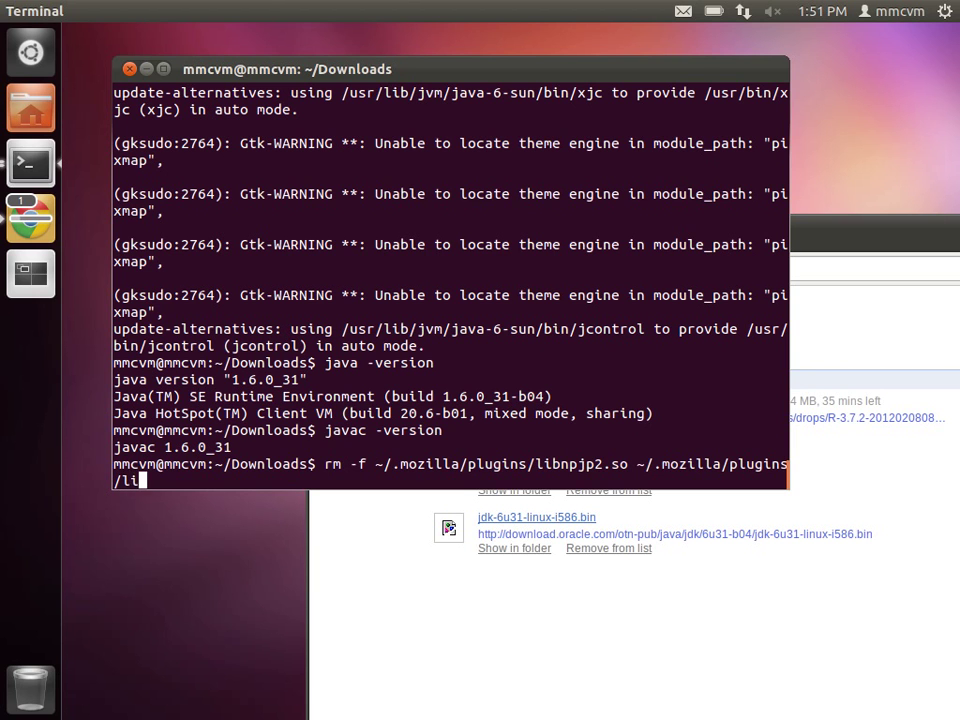
{"action": "type", "text": "javaplugin"}
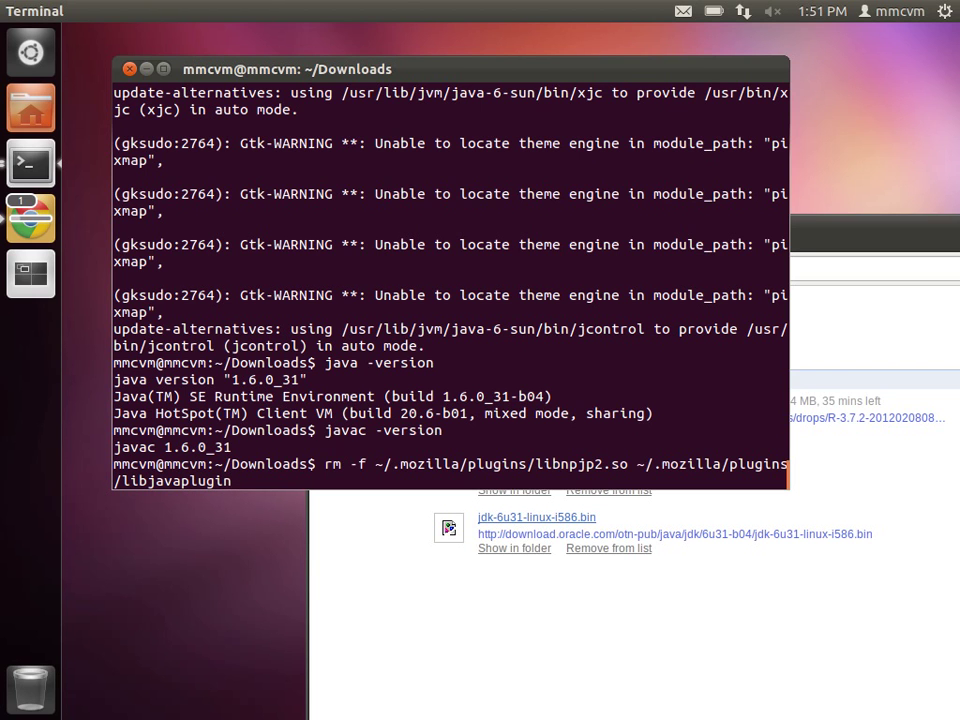
{"action": "type", "text": "_oji.so"}
{"action": "key", "text": "Return"}
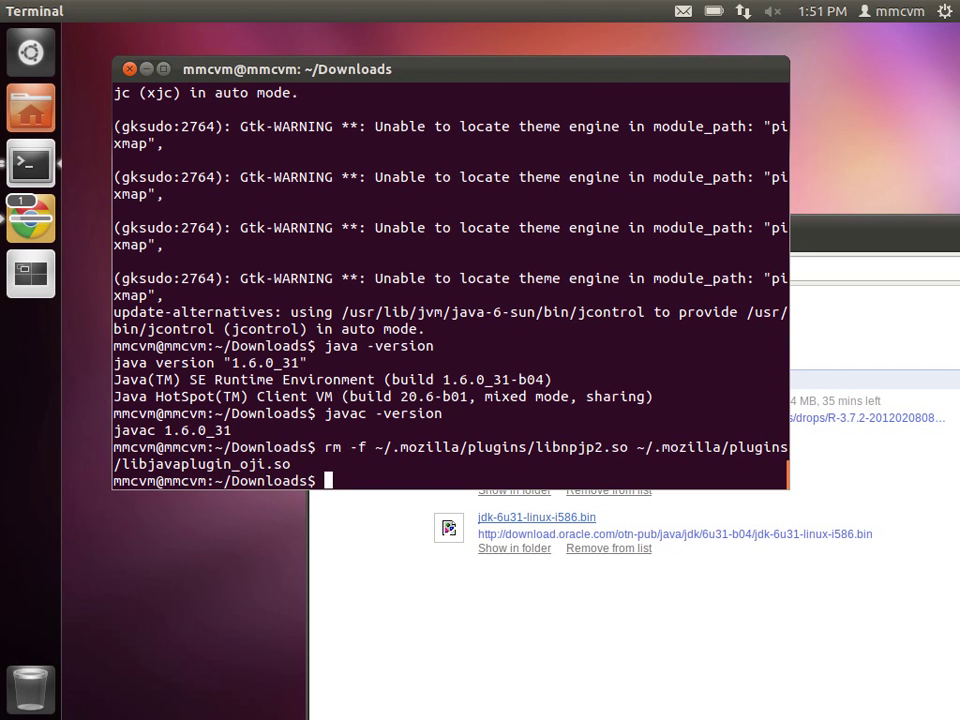
Remove the system-wide Firefox plugin with sudo rm -f /usr/lib/firefox/plugins/libnpjp2.so.
{"action": "type", "text": "sudo rm -f /us"}
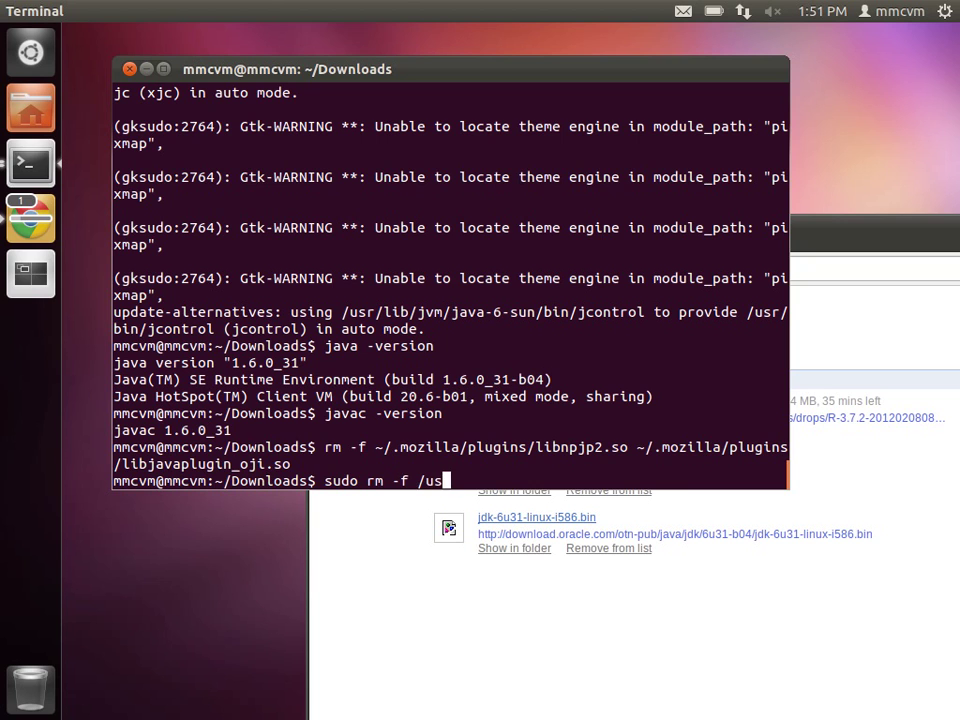
{"action": "type", "text": "r/lib/firefox"}
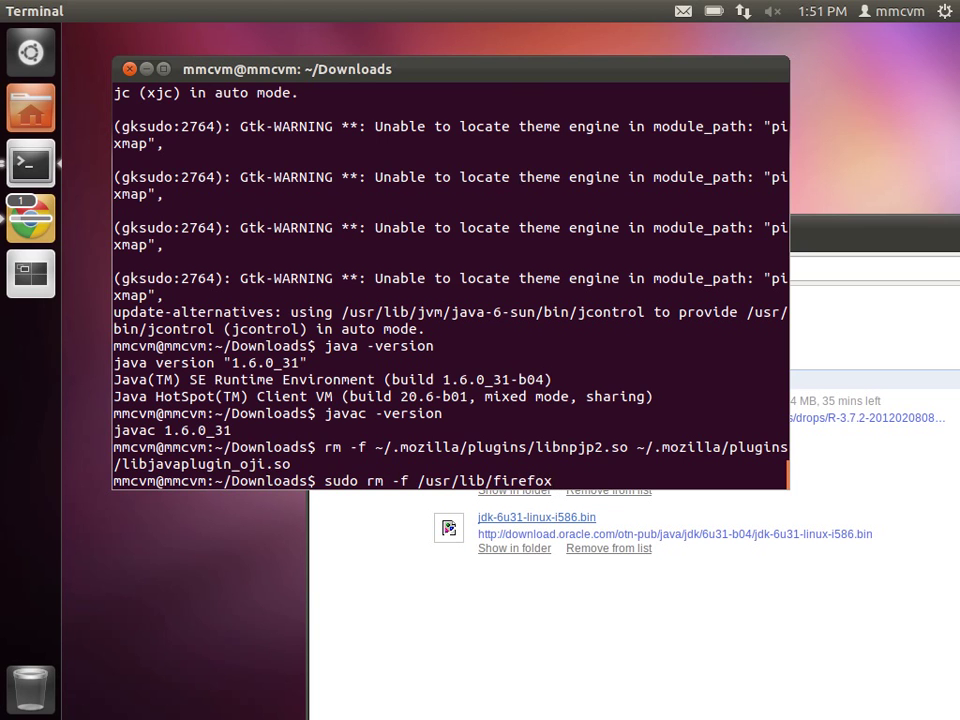
{"action": "type", "text": "/plugins/libn"}
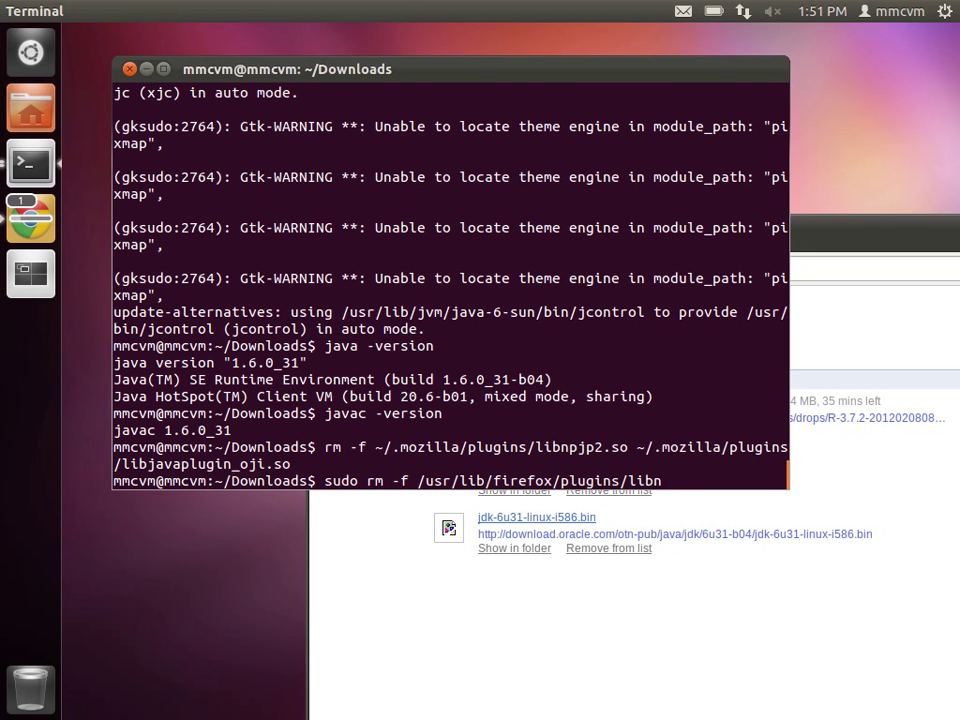
{"action": "type", "text": "pjp2.so"}
{"action": "key", "text": "Return"}
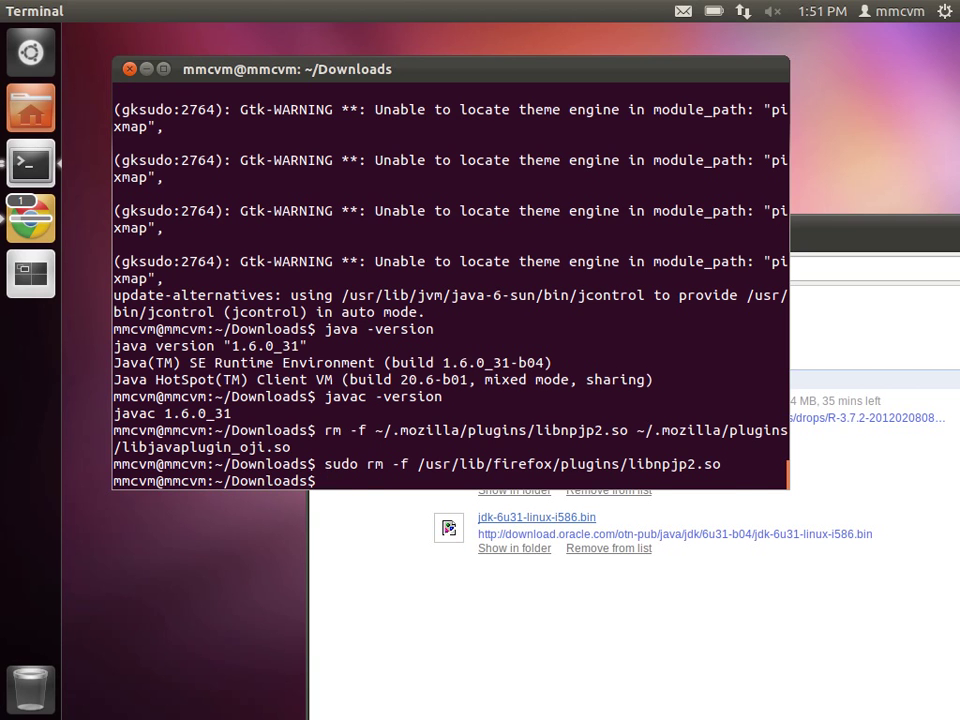
Reuse the previous removal command to delete /usr/lib/firefox/plugins/libjavaplugin_oji.so with sudo rm -f.
{"action": "key", "text": "Up"}
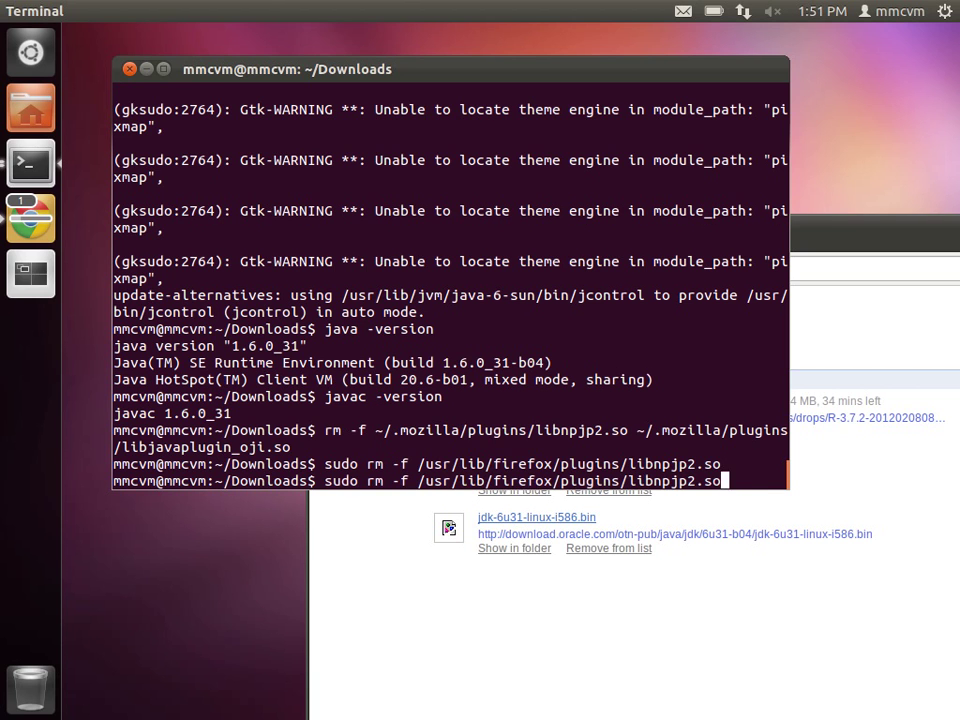
{"action": "key", "text": "BackSpace"}
{"action": "key", "text": "BackSpace"}
{"action": "key", "text": "BackSpace"}
{"action": "key", "text": "BackSpace"}
{"action": "key", "text": "BackSpace"}
{"action": "key", "text": "BackSpace"}
{"action": "key", "text": "BackSpace"}
{"action": "key", "text": "BackSpace"}
{"action": "key", "text": "BackSpace"}
{"action": "key", "text": "BackSpace"}
{"action": "key", "text": "BackSpace"}
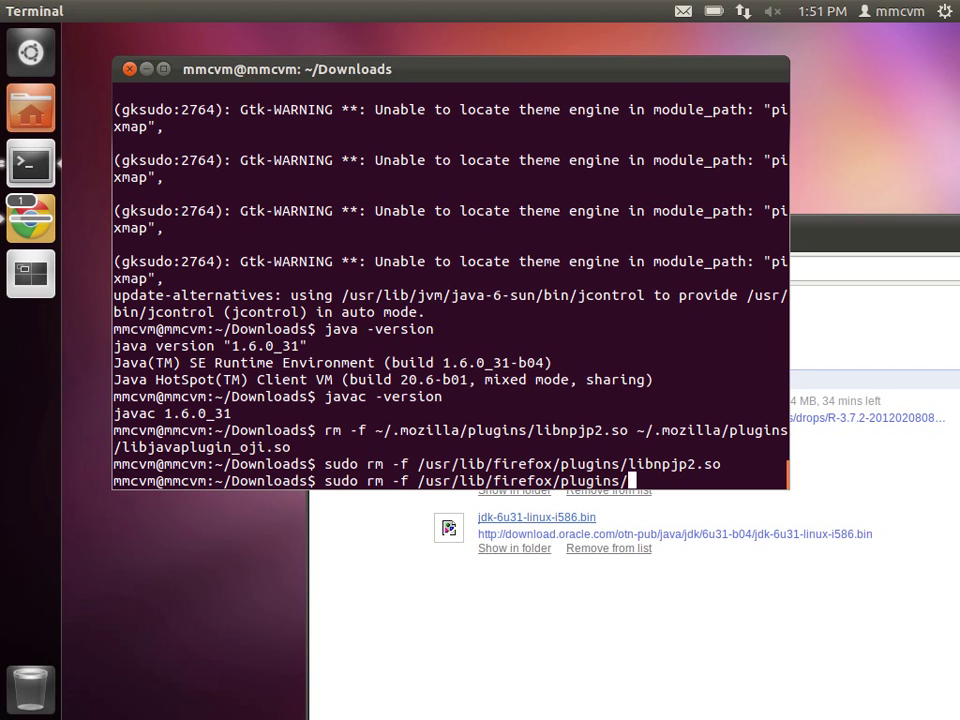
{"action": "type", "text": "libjavaplugin"}
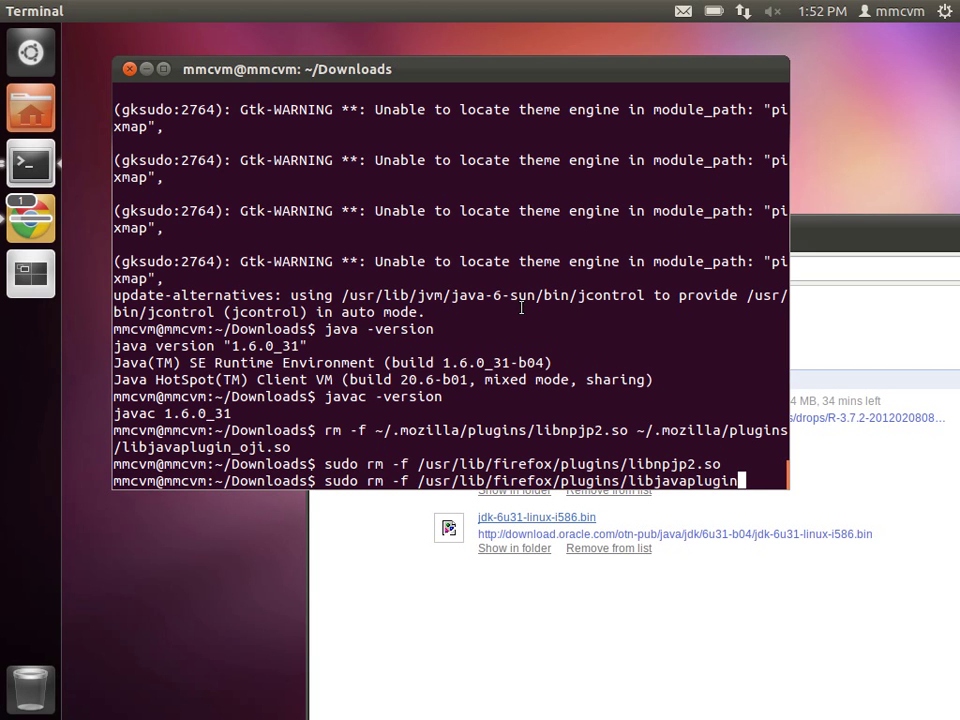
{"action": "type", "text": "_oji.so"}
{"action": "key", "text": "Return"}
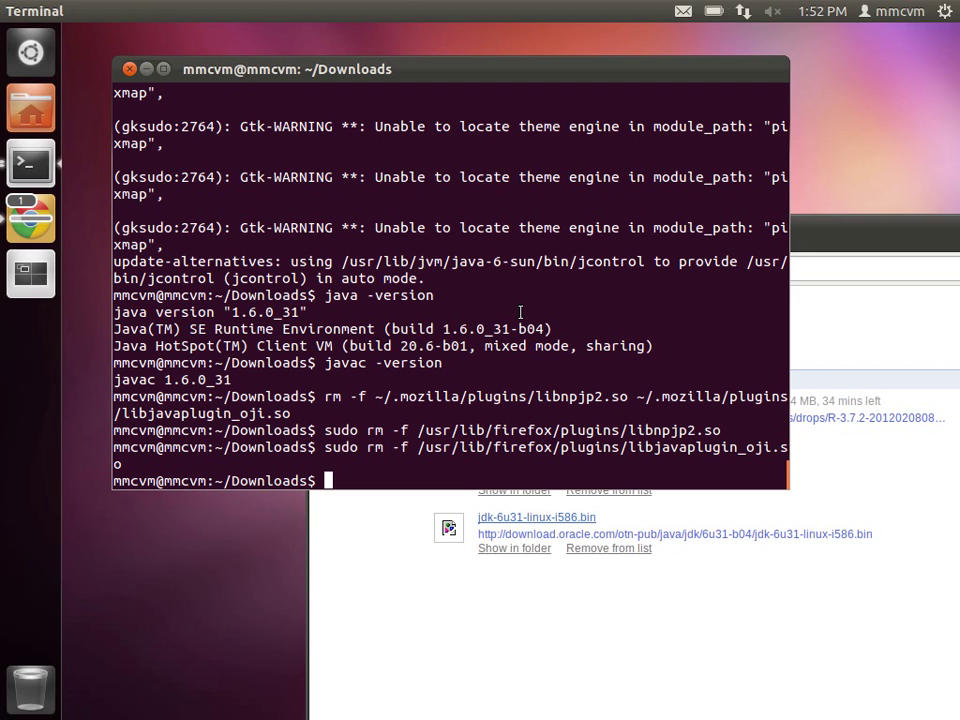
Create the user's Mozilla plugin directory with mkdir -p ~/.mozilla/plugins.
{"action": "type", "text": "mkdir -p "}
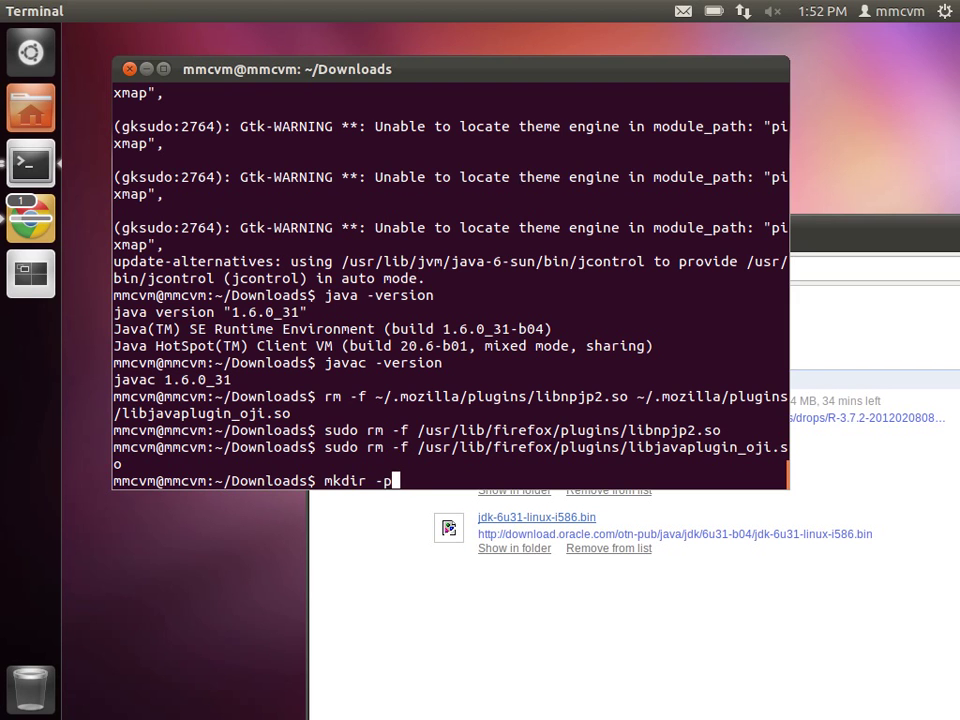
{"action": "type", "text": "~/.mozil"}
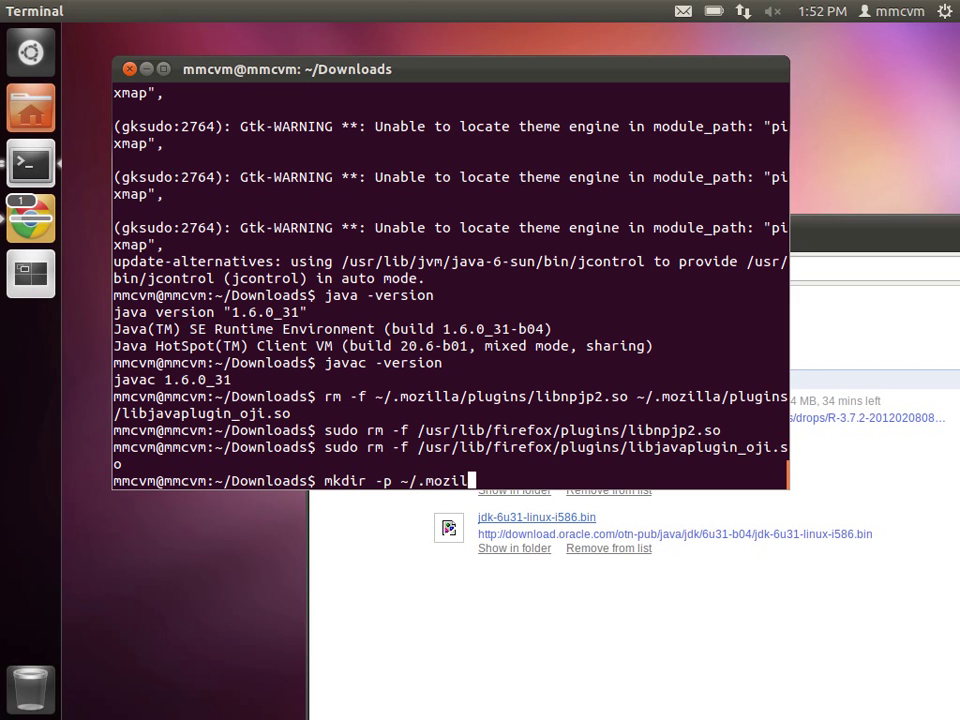
{"action": "type", "text": "la/plugins"}
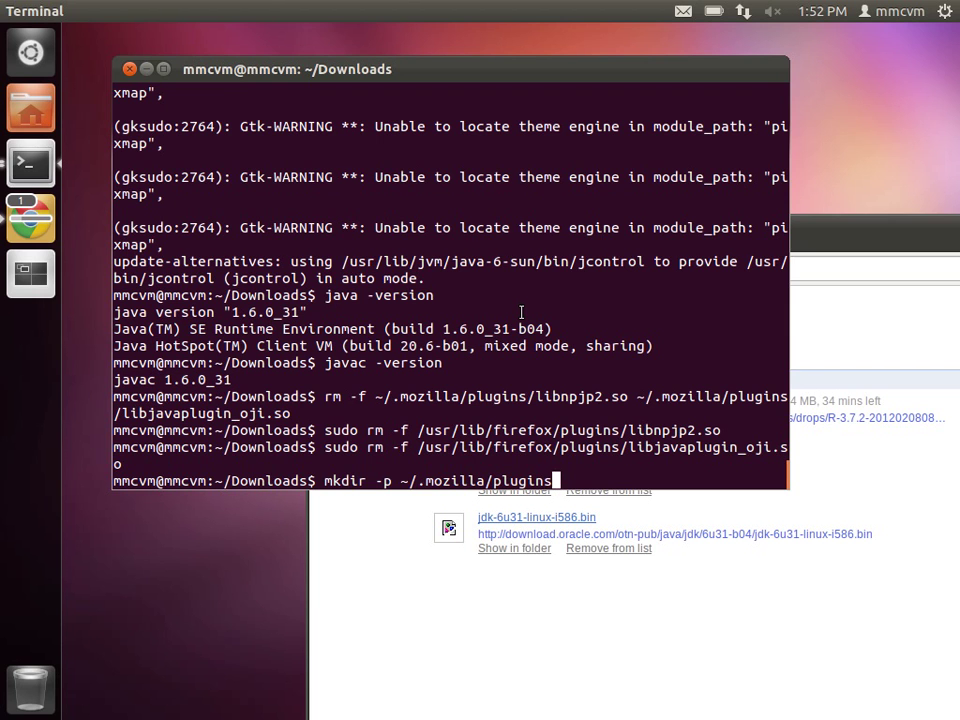
{"action": "key", "text": "Return"}
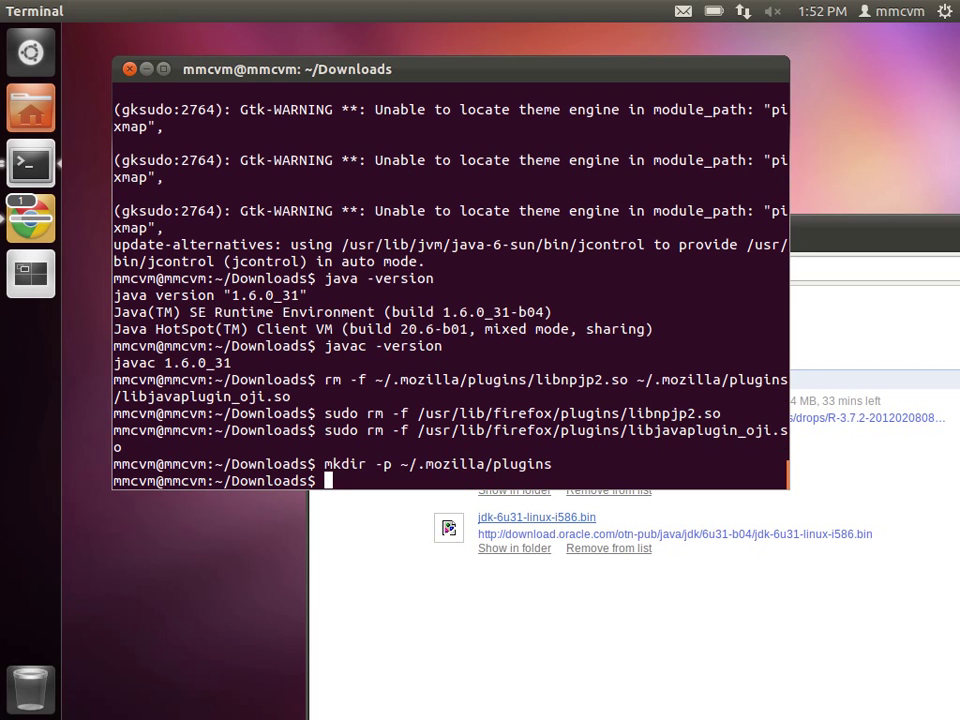
Create a symbolic link to /usr/lib/jvm/java-6-sun/jre/lib/i386/libnpjp2.so in ~/.mozilla/plugins with ln -s.
{"action": "type", "text": "ln -s /usr/li"}
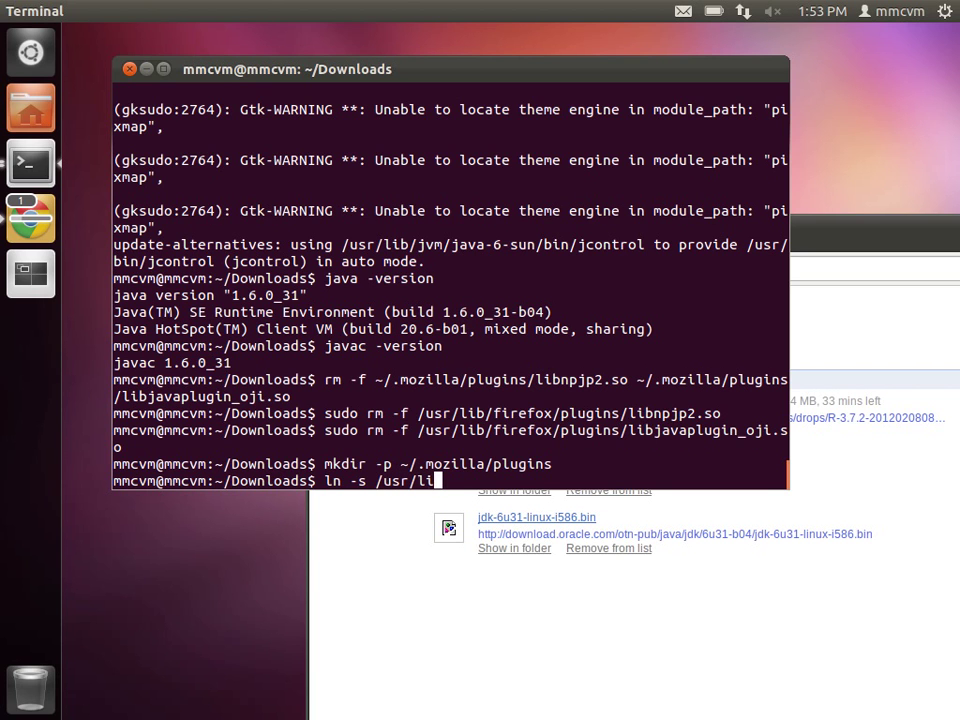
{"action": "type", "text": "b/jvm/java"}
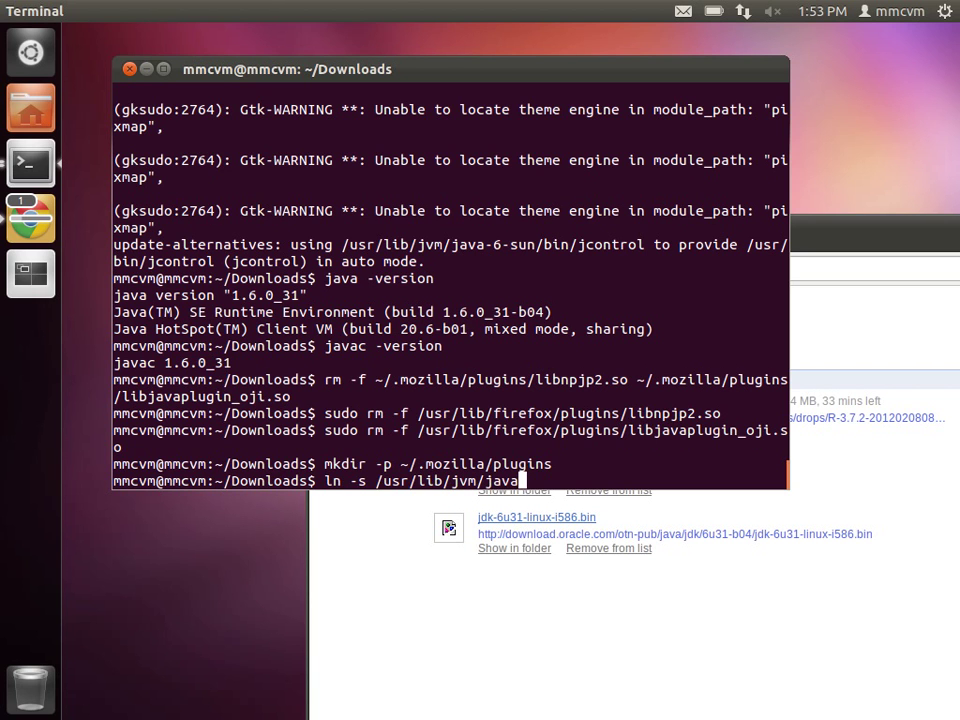
{"action": "type", "text": "-6-sun/"}
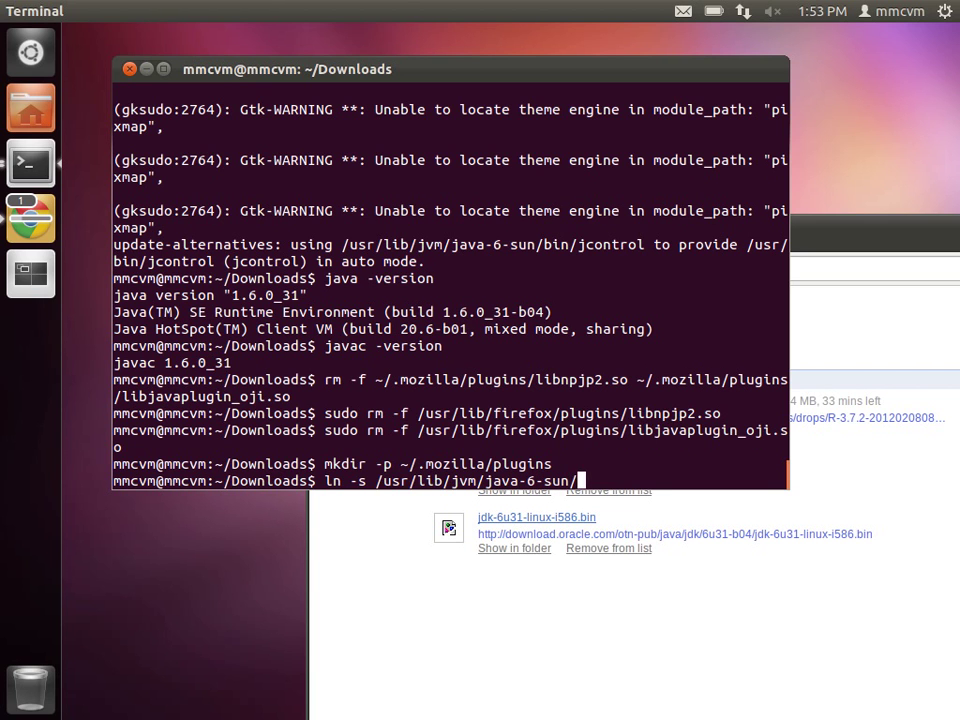
{"action": "type", "text": "jre/lib/i386"}
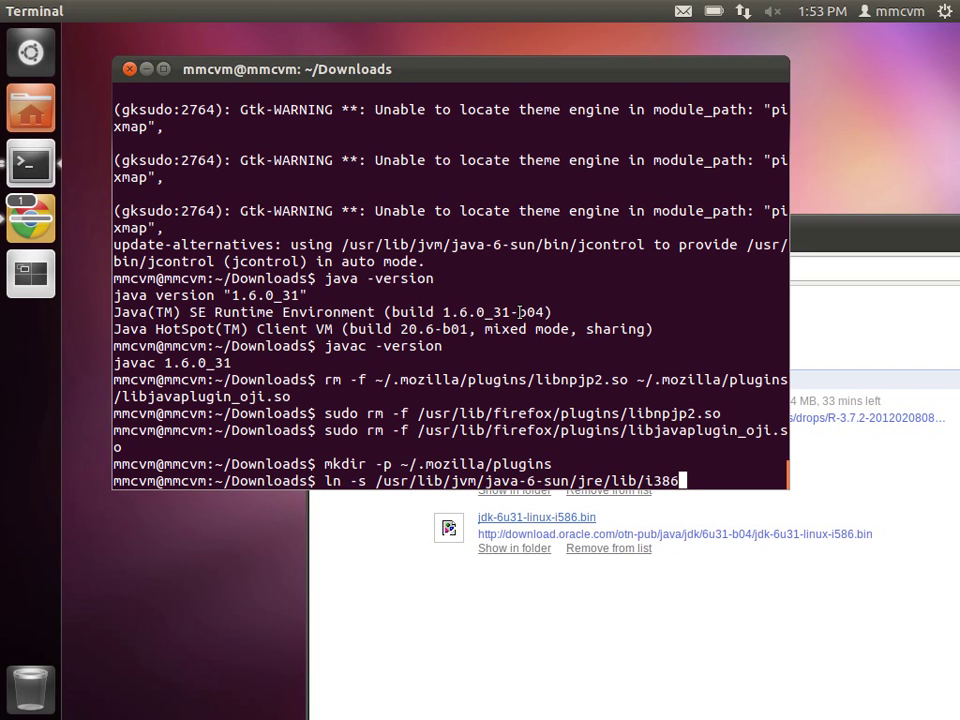
{"action": "type", "text": "/libnp"}
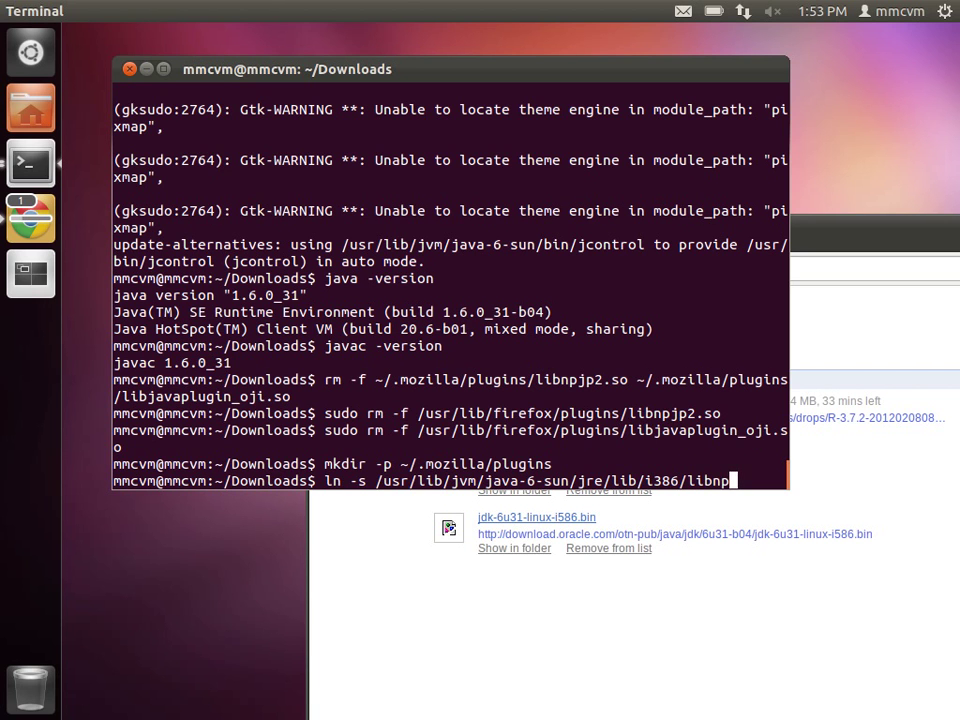
{"action": "type", "text": "jp2.so ~/.mozilla"}
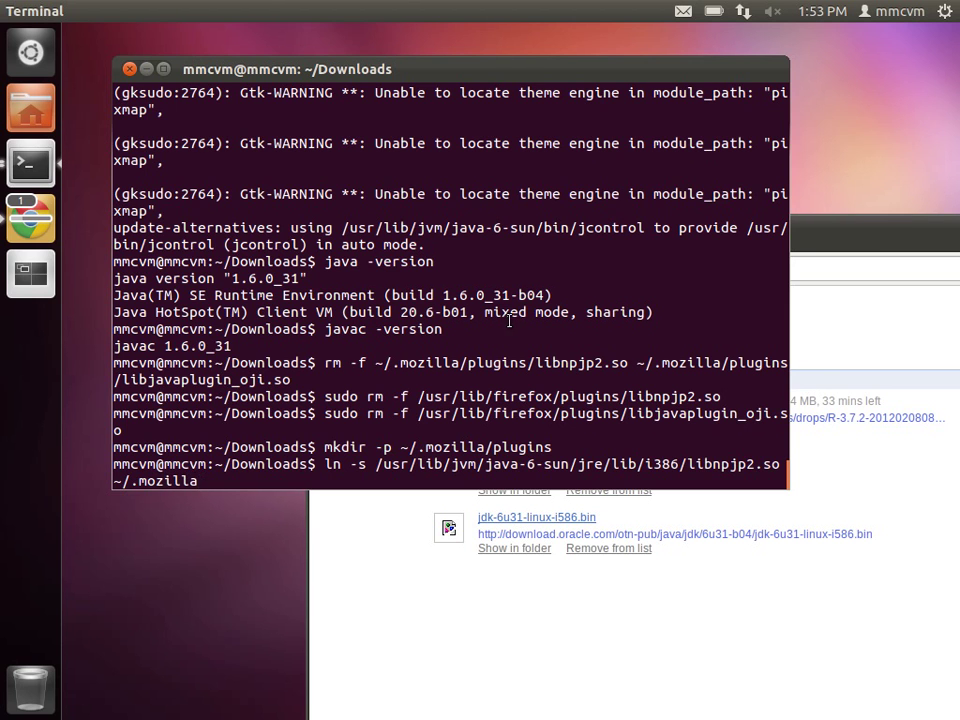
{"action": "type", "text": "/plugins"}
{"action": "key", "text": "Return"}
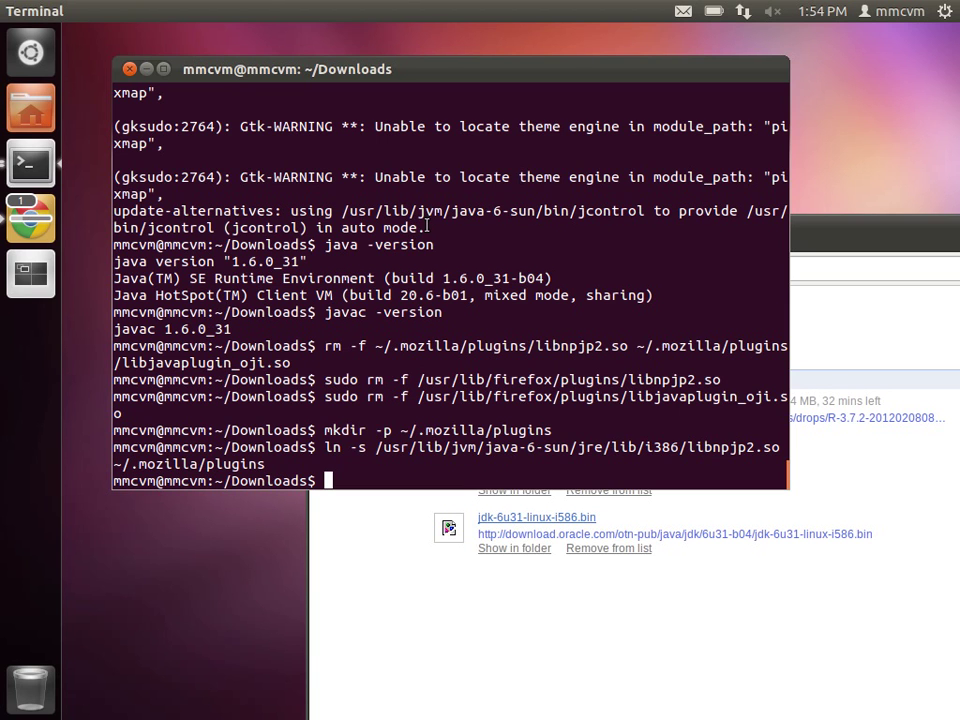
Show an overview of all open Terminal windows.
{"action": "left_click", "coordinate": [27, 166]}
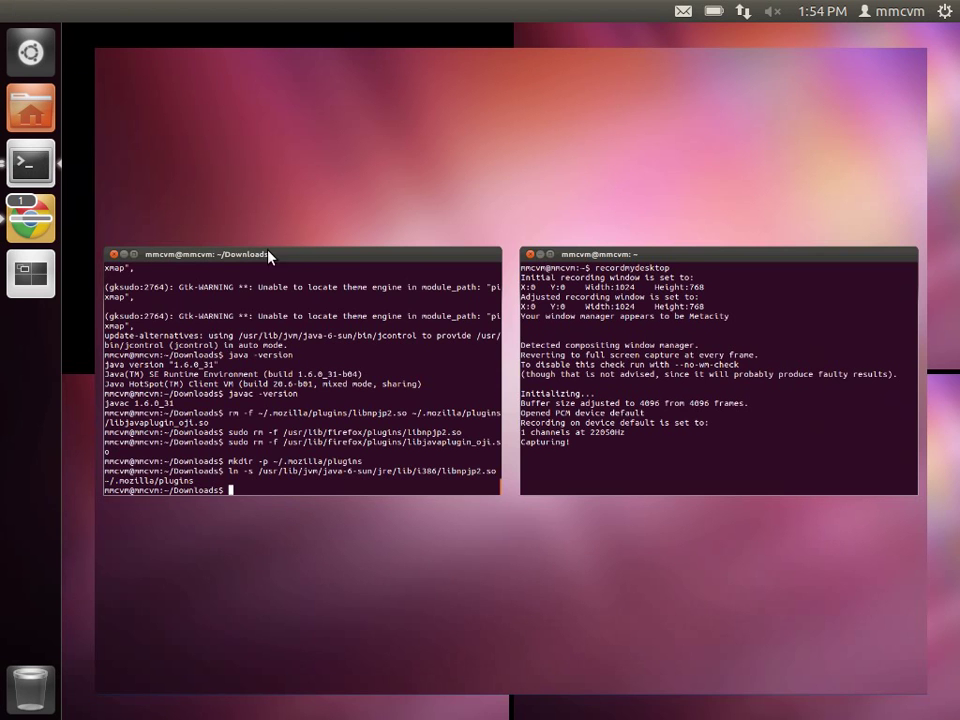